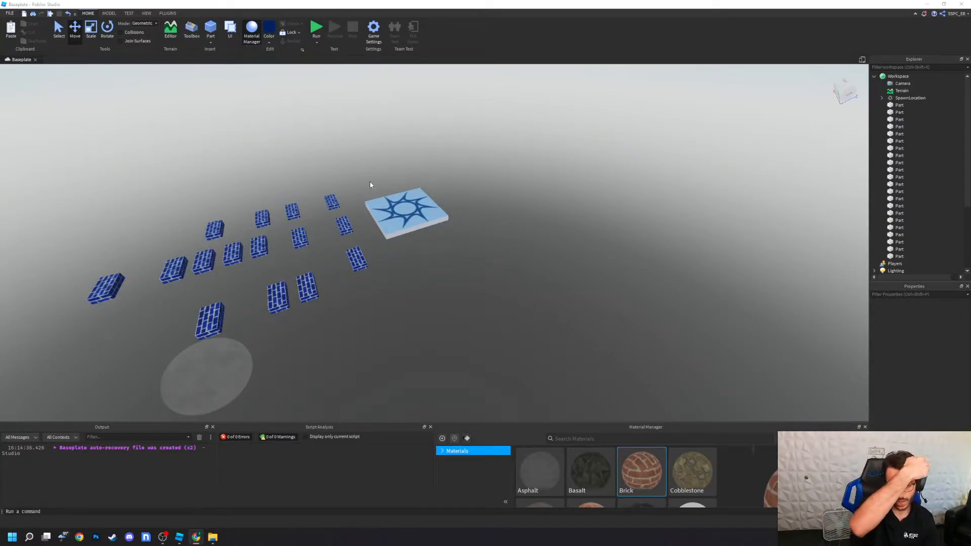
Step: Close the Material Manager
right_click_drag(487, 265, 486, 266)
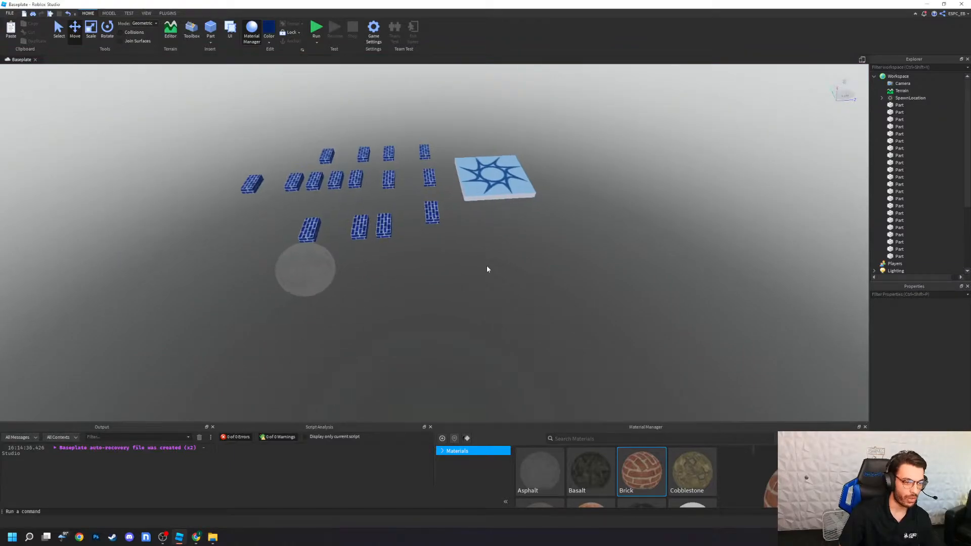
left_click(866, 428)
right_click_drag(488, 331, 485, 328)
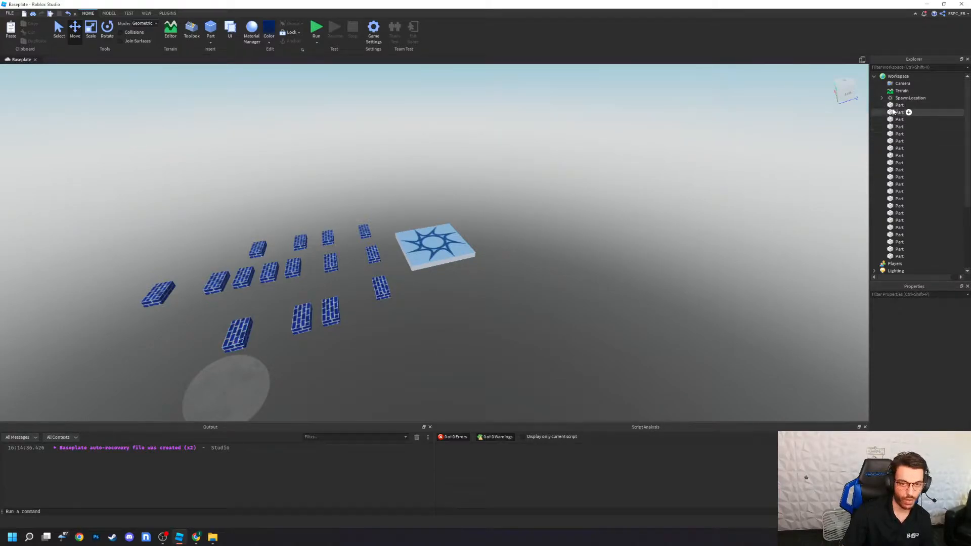
Step: Recolor the third brick part in the row nearest the camera, next to the spawn-side brick, to Maroon
right_click_drag(384, 364, 384, 365)
left_click(883, 177)
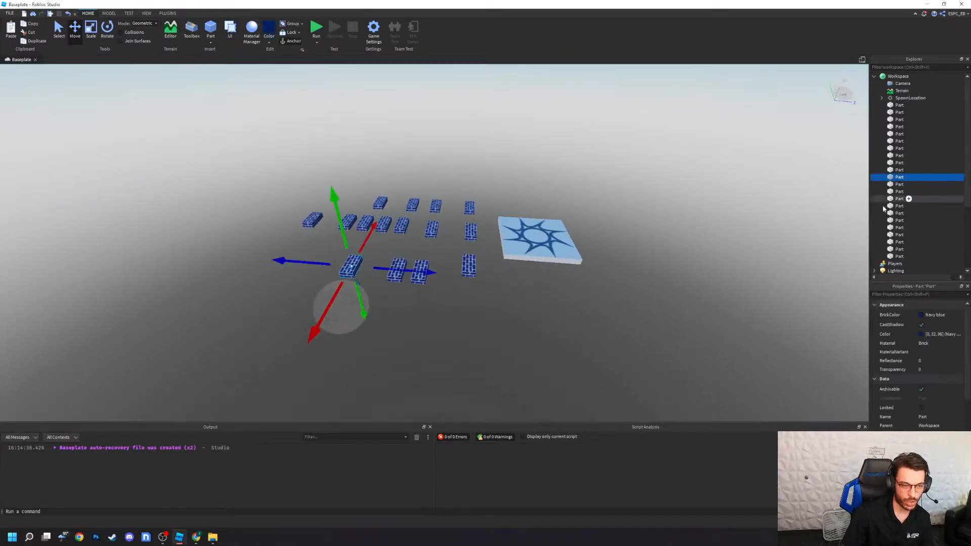
left_click(884, 221)
left_click(417, 274)
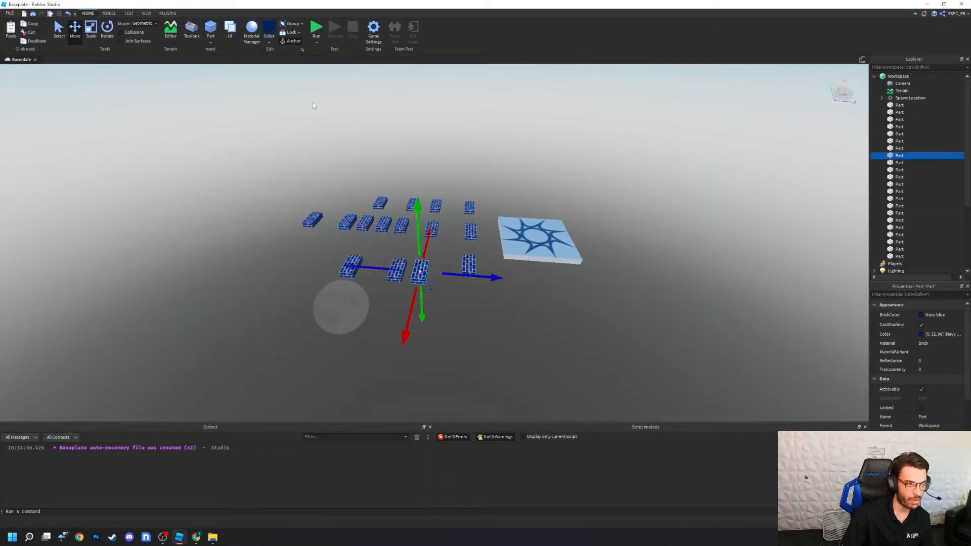
left_click(268, 43)
left_click(394, 110)
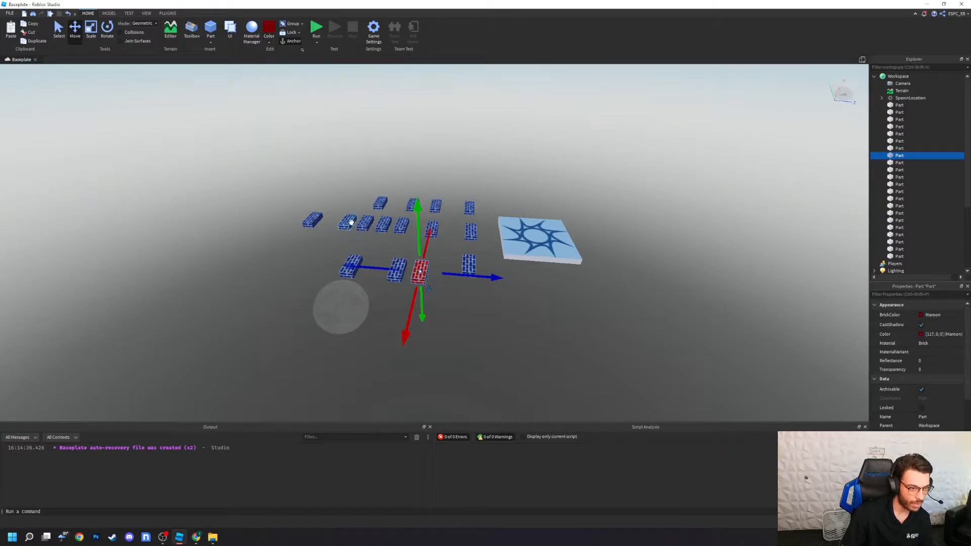
Step: Recolor the middle row's second brick part, counted from the end farthest from the spawn platform, to yellow
left_click(350, 224)
left_click(270, 44)
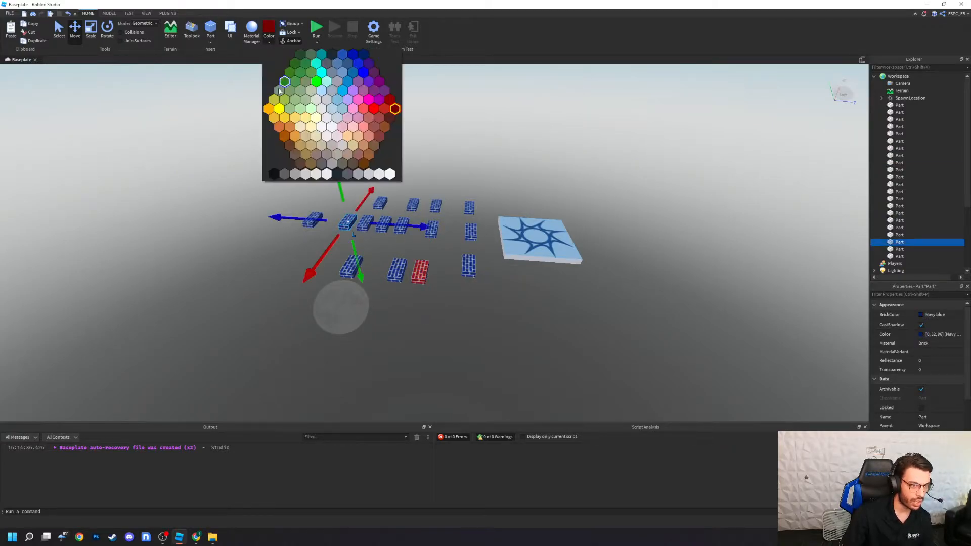
left_click(278, 110)
left_click(427, 322)
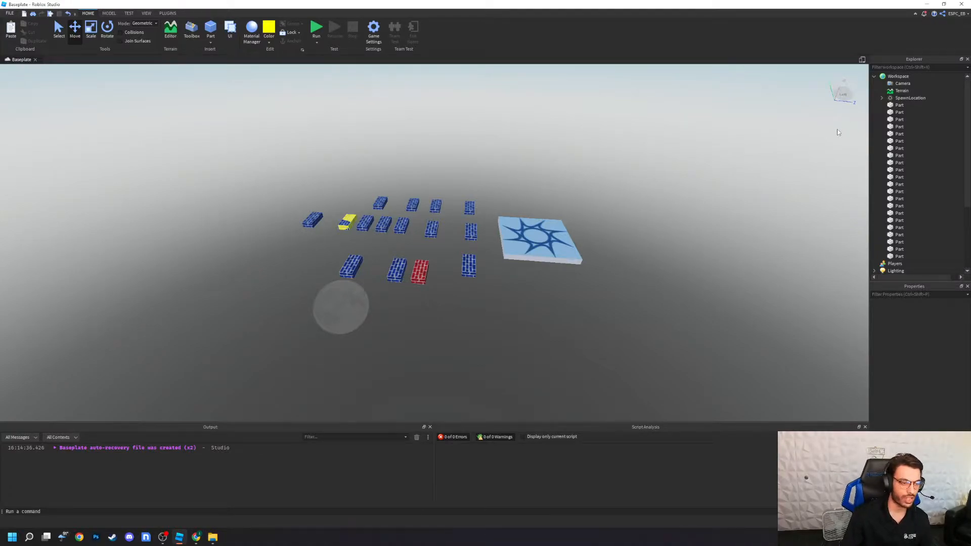
Step: Examine the yellow brick part up close, checking which part is selected there and its entry in the workspace list
key("a")
right_click_drag(445, 320, 445, 321)
key("w")
left_click(420, 216)
left_click(419, 216)
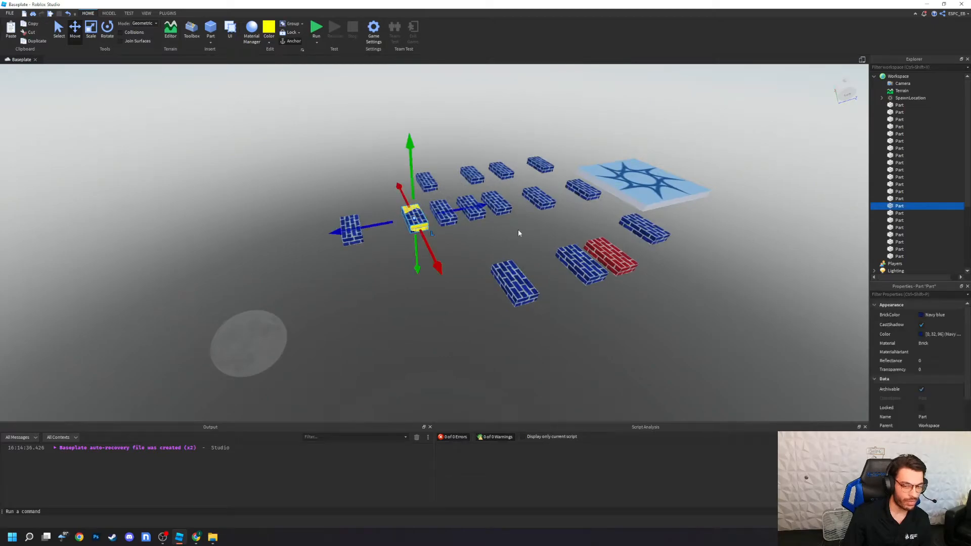
left_click(480, 335)
left_click(414, 218)
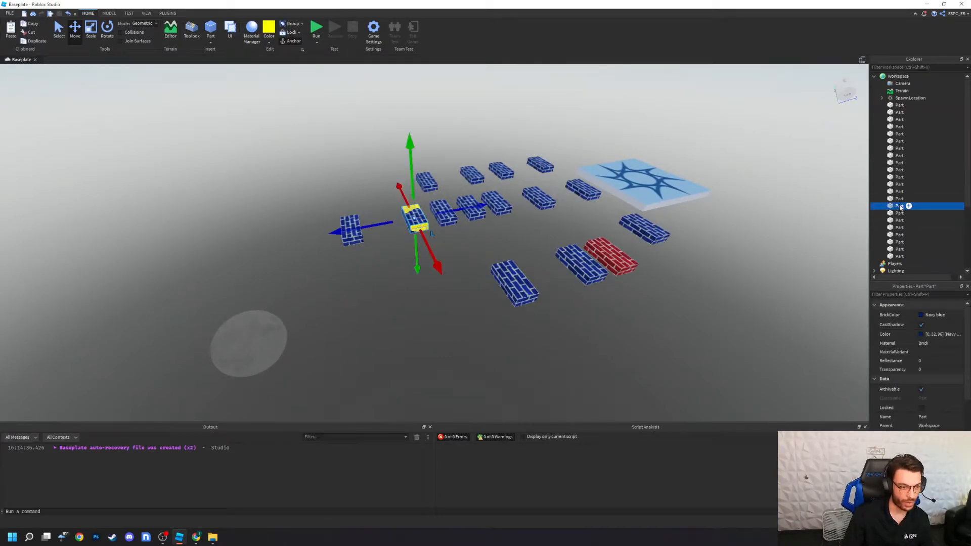
left_click(475, 276)
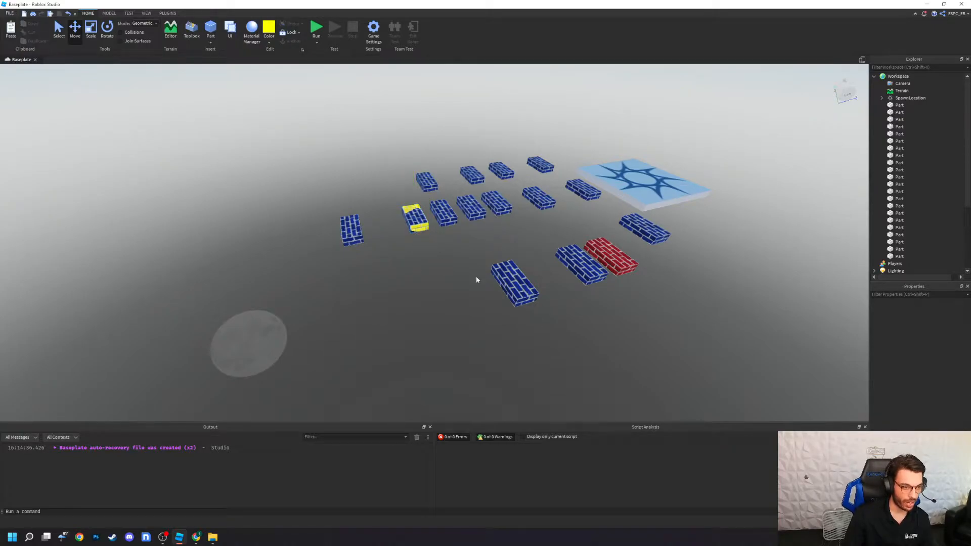
Step: Recolor the navy blue part overlapping the yellow brick to Deep orange
left_click(415, 231)
left_click(269, 38)
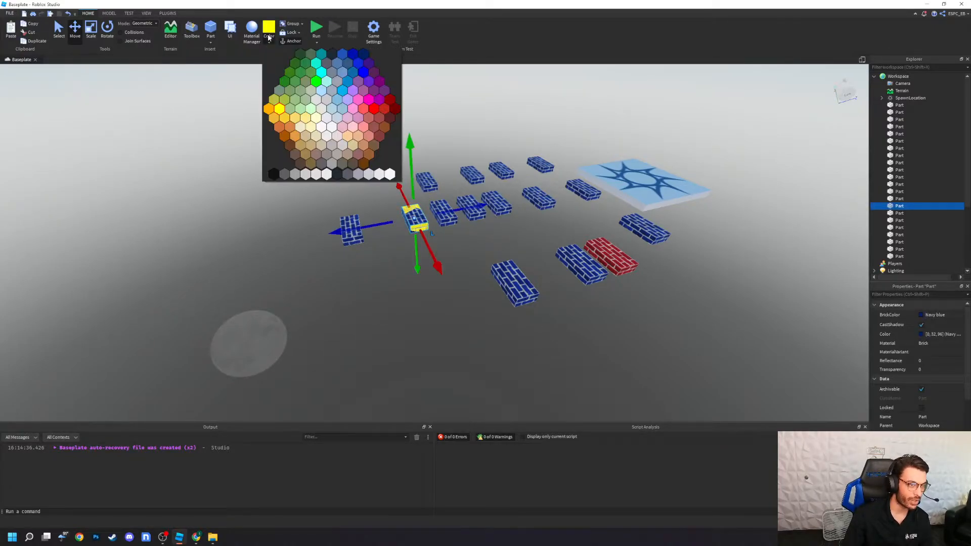
left_click(269, 109)
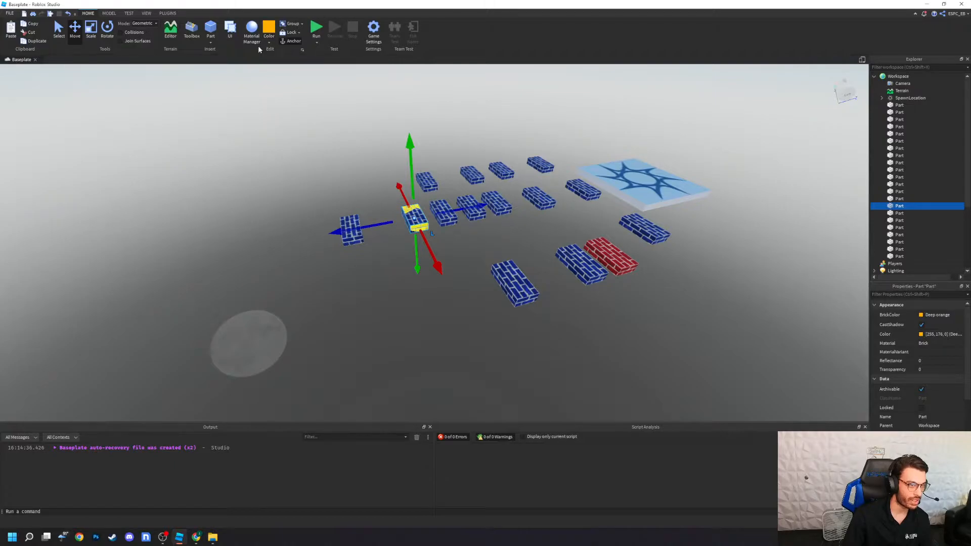
left_click(303, 153)
Step: Look over the whole course of brick parts and the list of identically named parts in the Workspace
key("s")
right_click_drag(302, 153, 303, 153)
scroll(471, 275, "up", 1)
key("d")
key("s")
key("w")
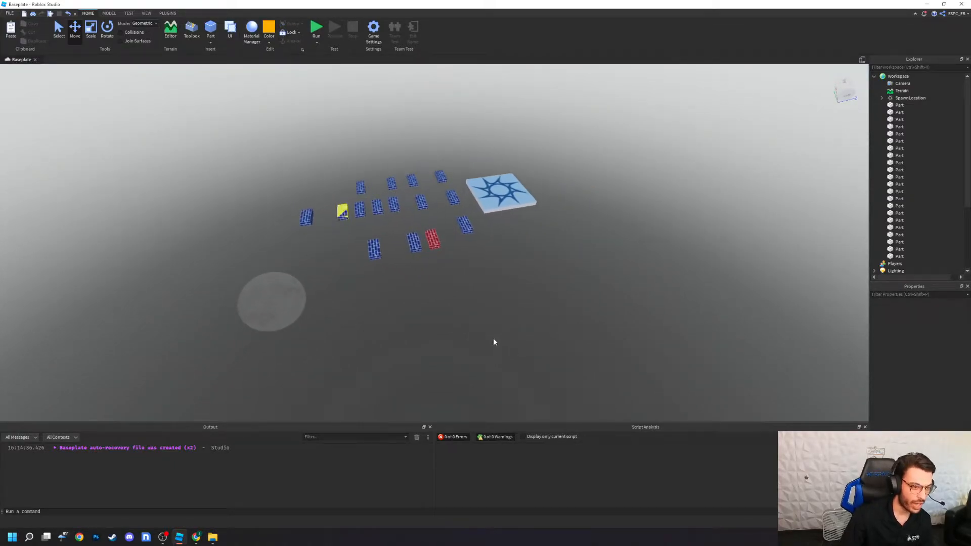
key("w")
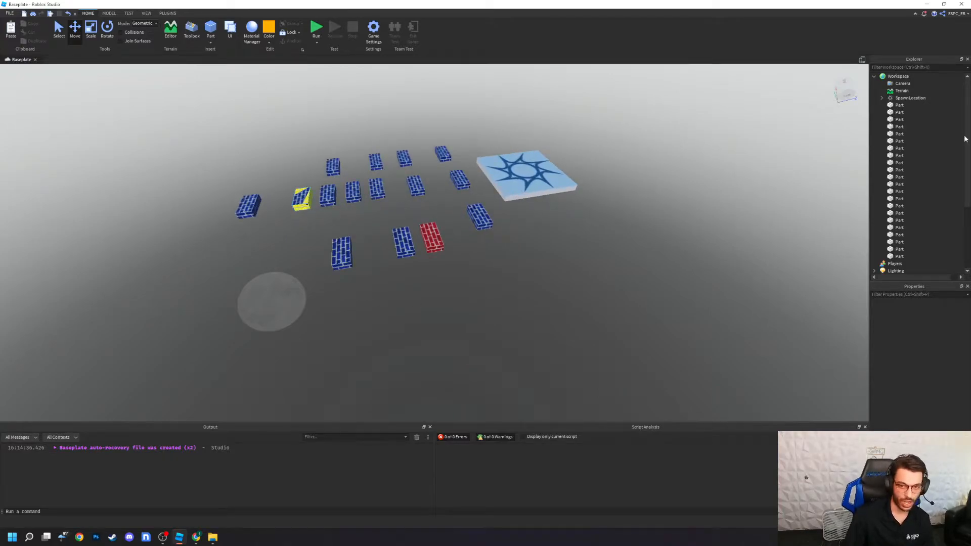
left_click_drag(934, 105, 909, 259)
left_click(535, 336)
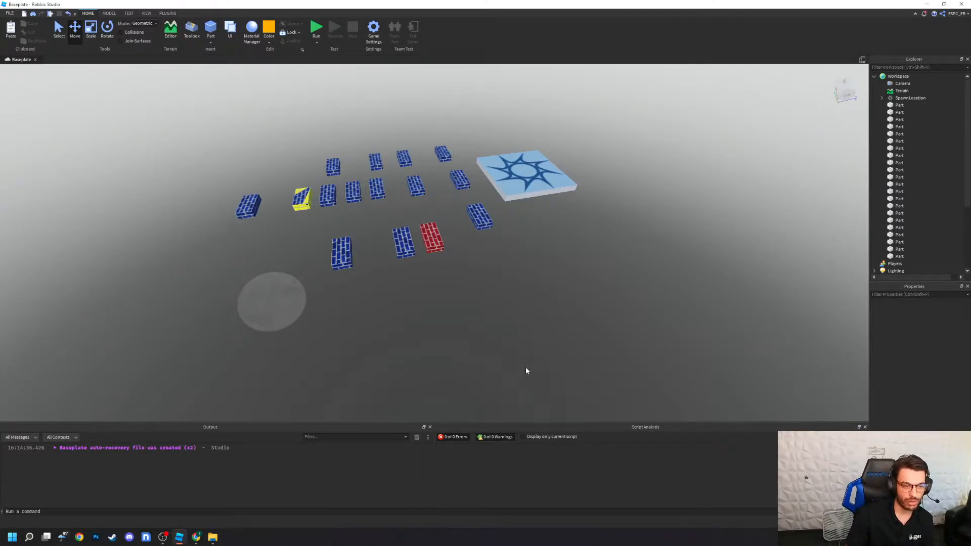
Step: Add a new folder to the Workspace
mouse_move(914, 78)
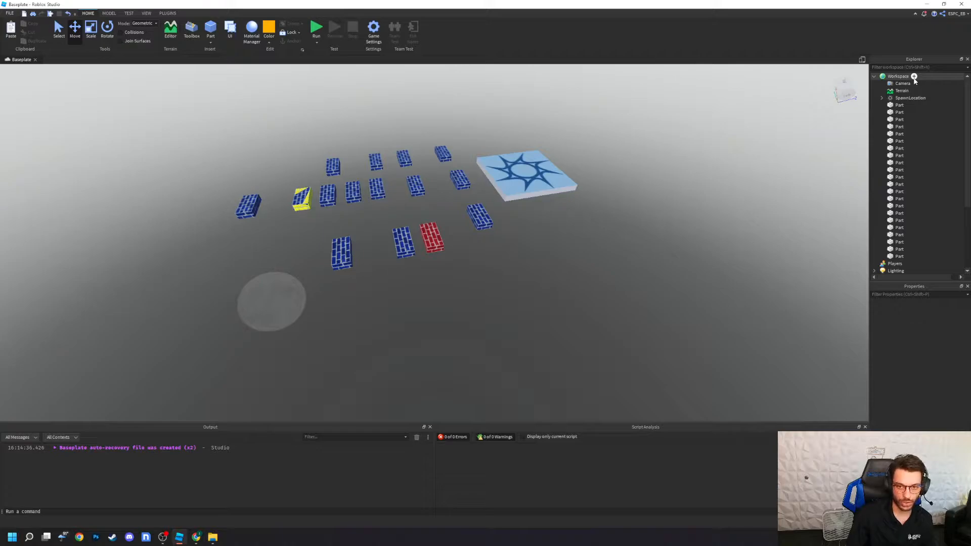
left_click(915, 77)
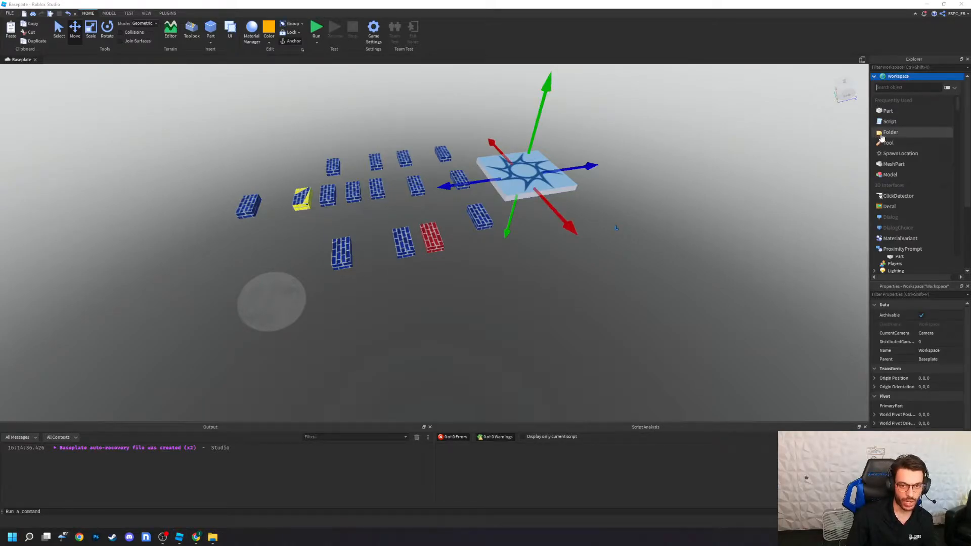
left_click(883, 133)
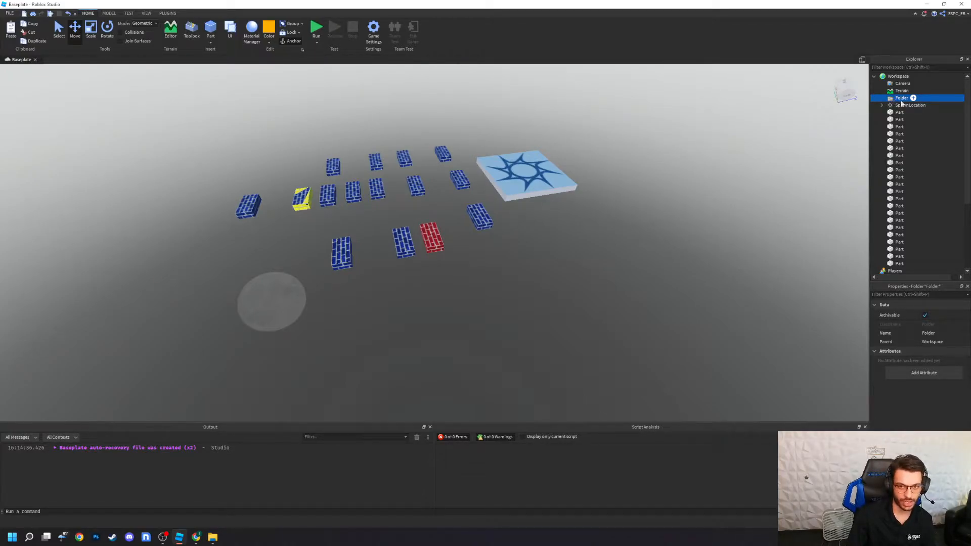
left_click(925, 4)
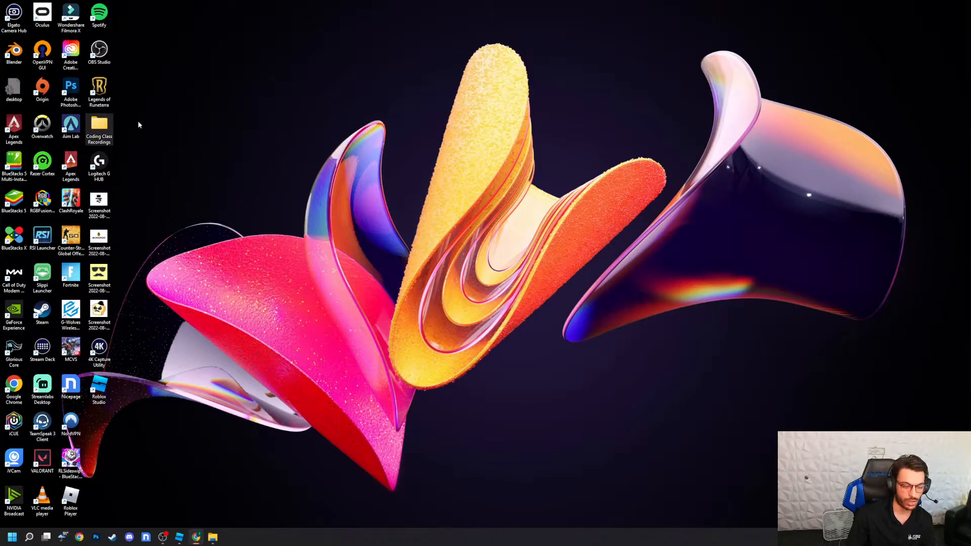
left_click(185, 540)
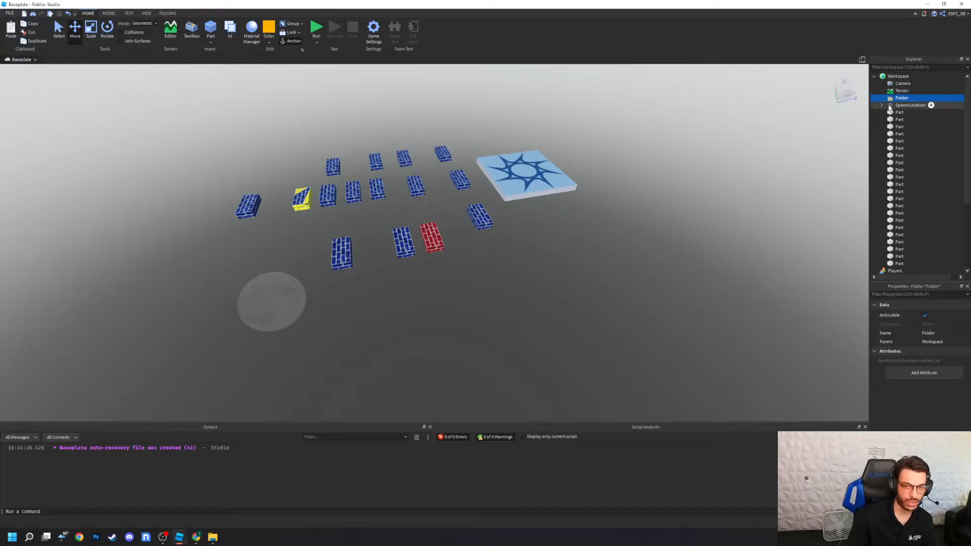
left_click(821, 291)
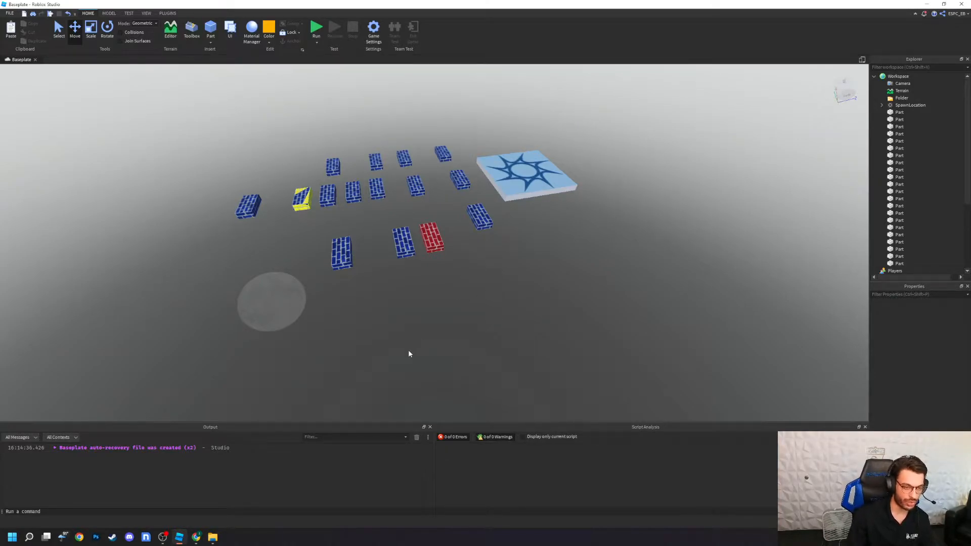
Step: Group the spawn location and all brick parts into one model, and ungroup it
left_click_drag(541, 348, 188, 207)
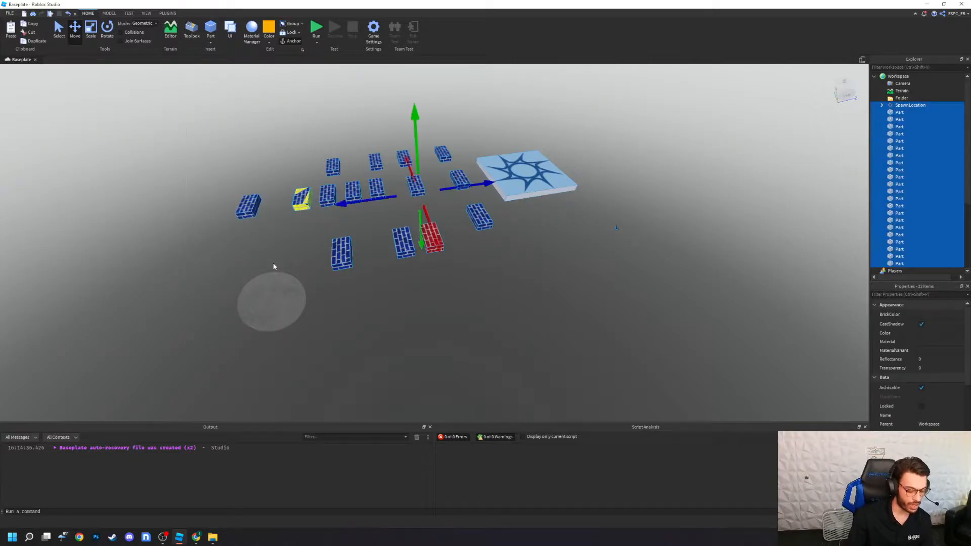
key("ctrl+g")
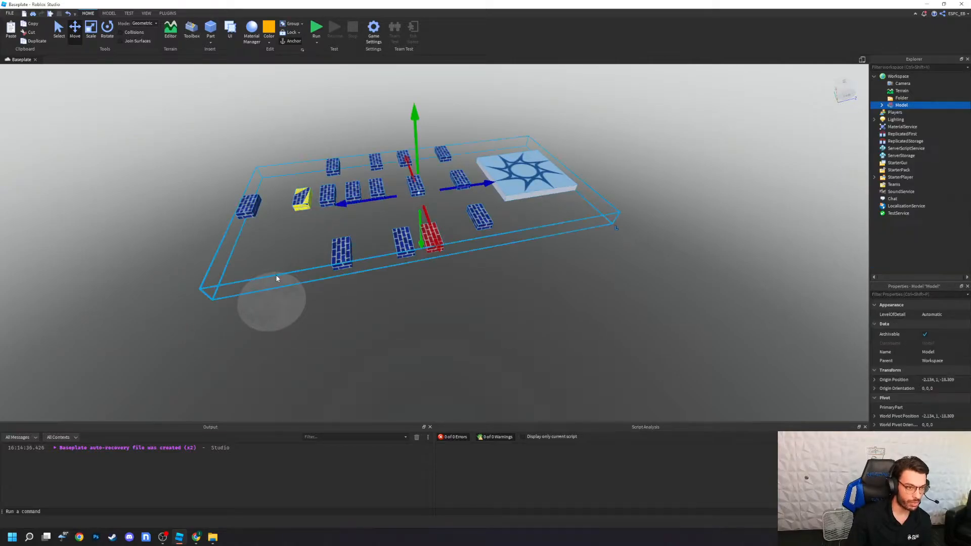
right_click(899, 107)
left_click(891, 156)
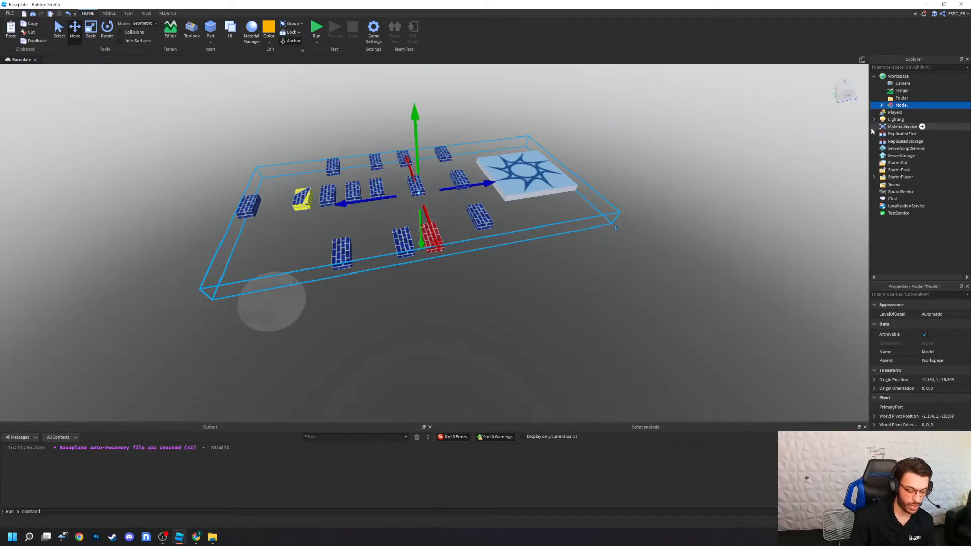
key("ctrl+u")
left_click(637, 317)
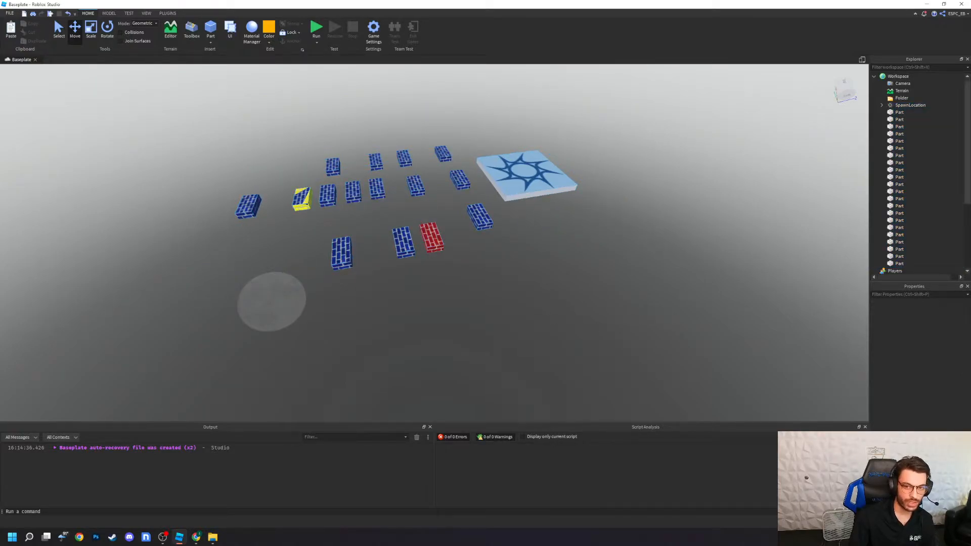
Step: Select the whole course and apply Group, check the model's Ungroup command, and ungroup the model
left_click_drag(663, 338, 188, 97)
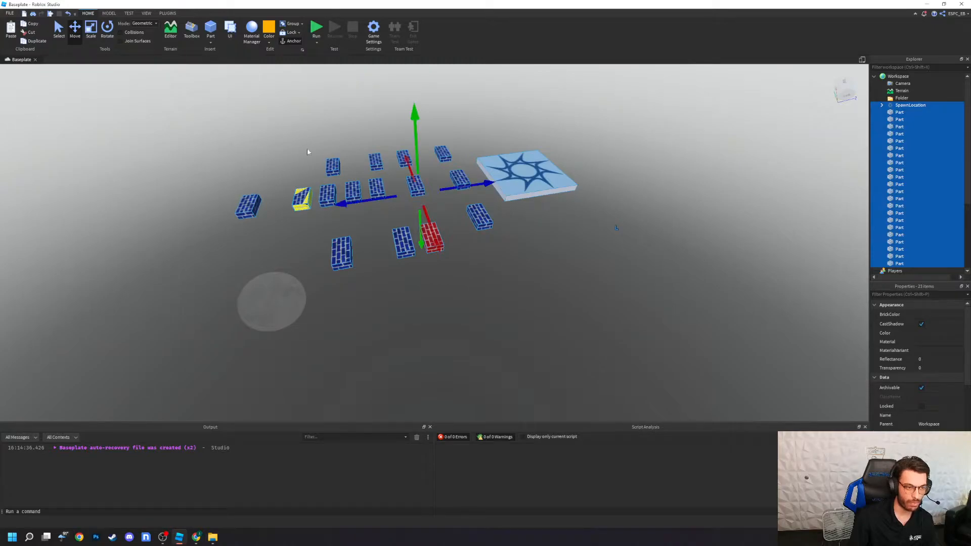
right_click(415, 192)
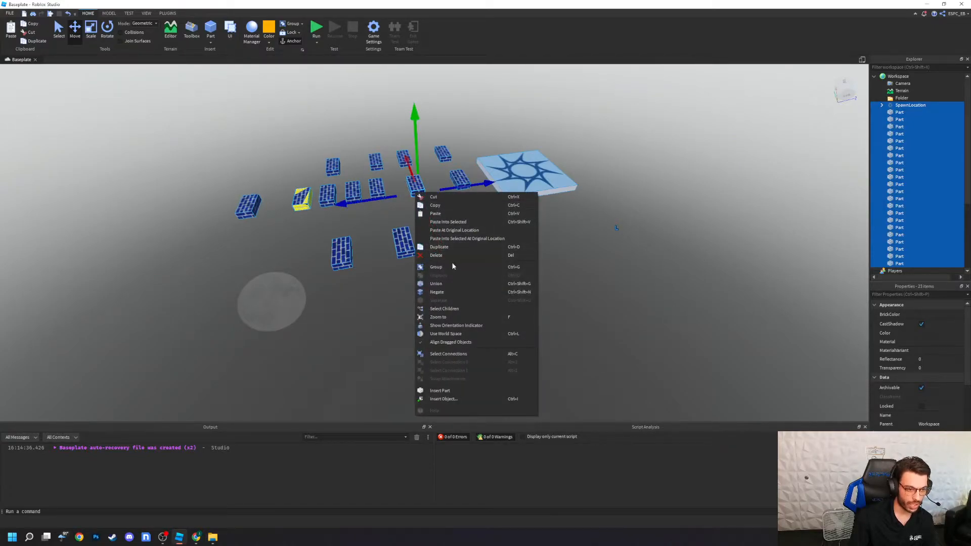
left_click(514, 268)
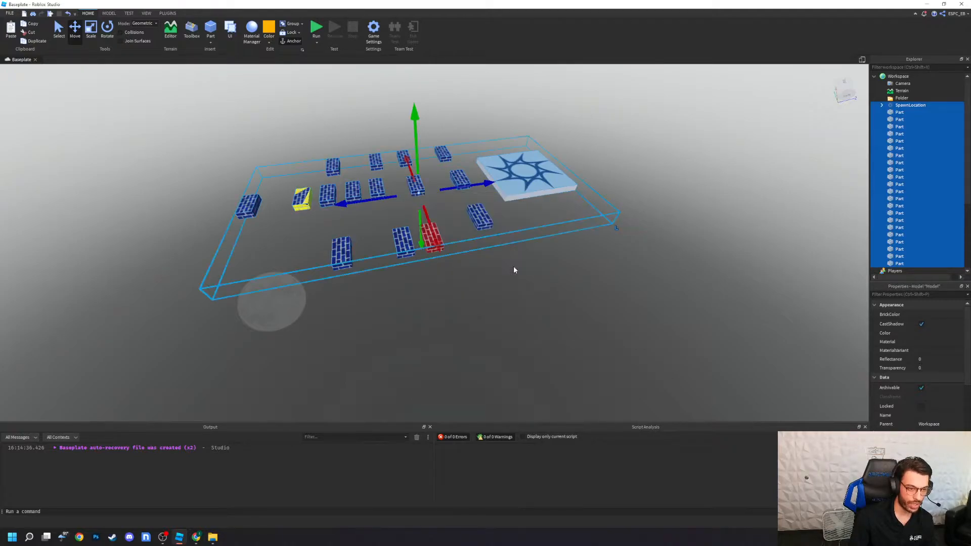
right_click(418, 188)
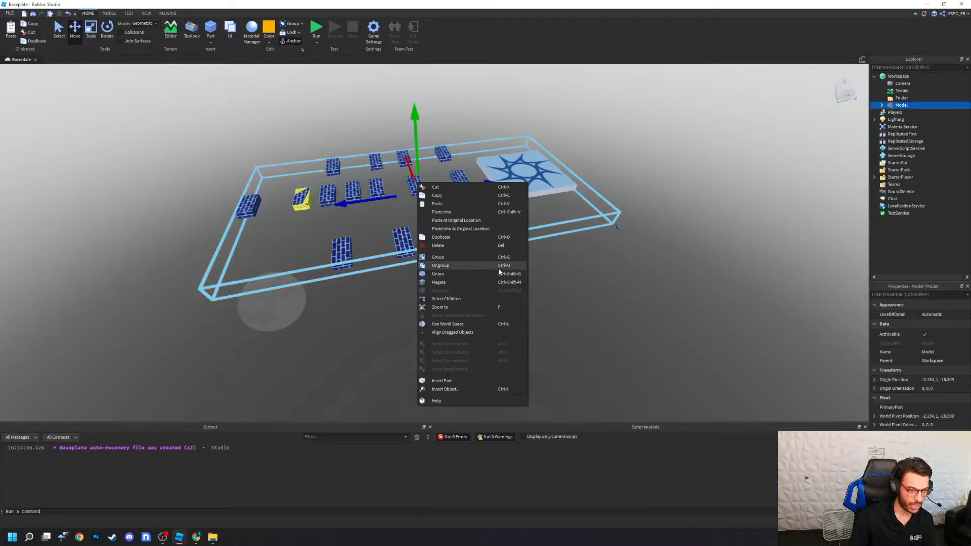
left_click(637, 291)
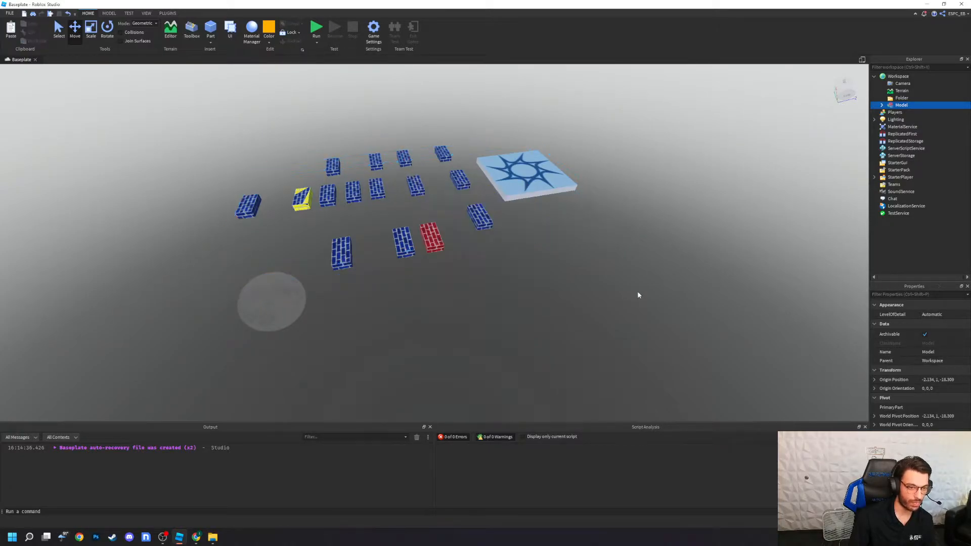
left_click(423, 245)
key("ctrl+u")
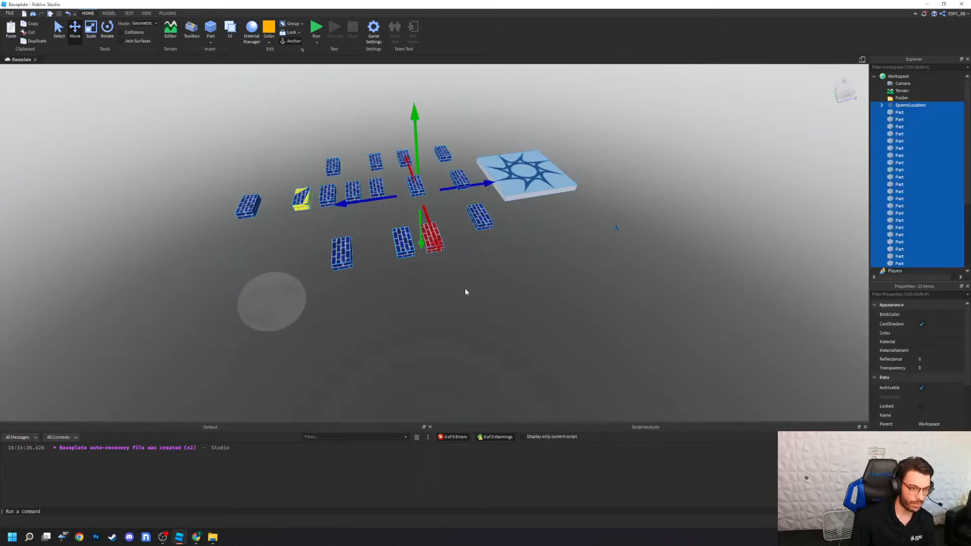
Step: Group the entire course into a model once more, ungroup it, and clear the selection
left_click_drag(582, 335, 234, 127)
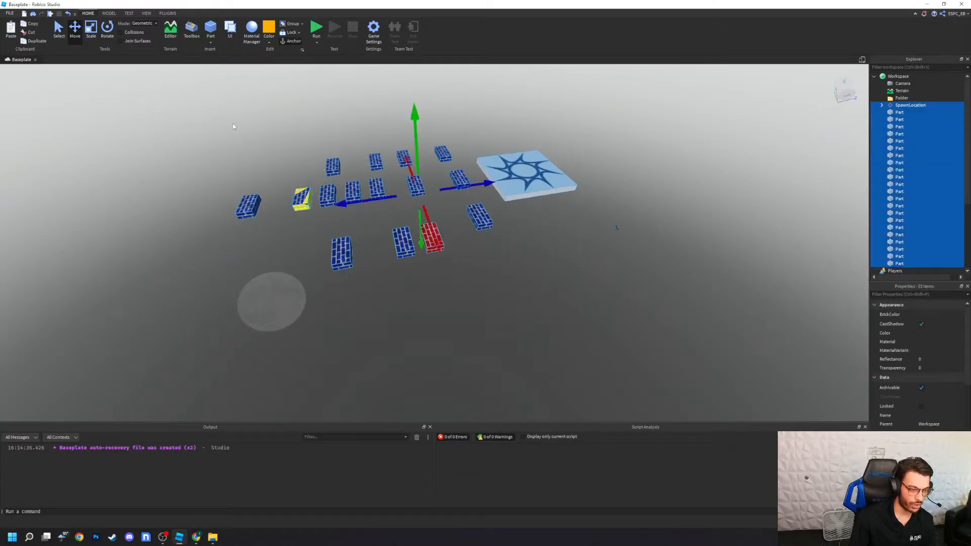
key("ctrl+g")
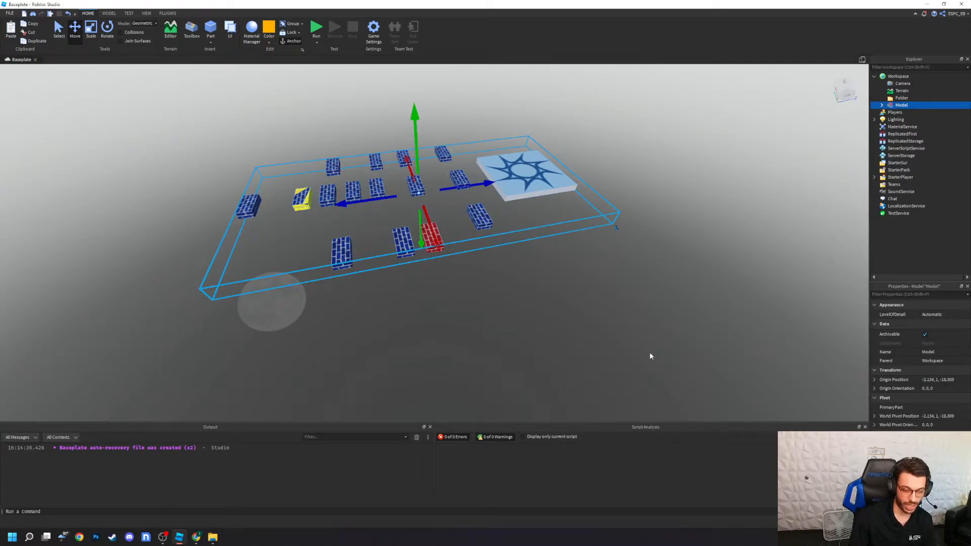
key("ctrl+u")
left_click(492, 322)
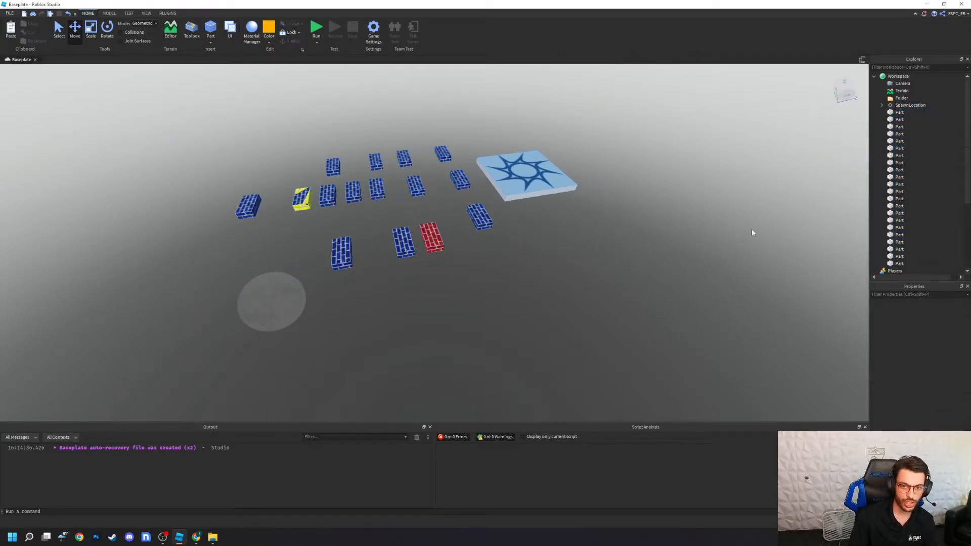
Step: Rename the existing Workspace folder to Obby
right_click(902, 98)
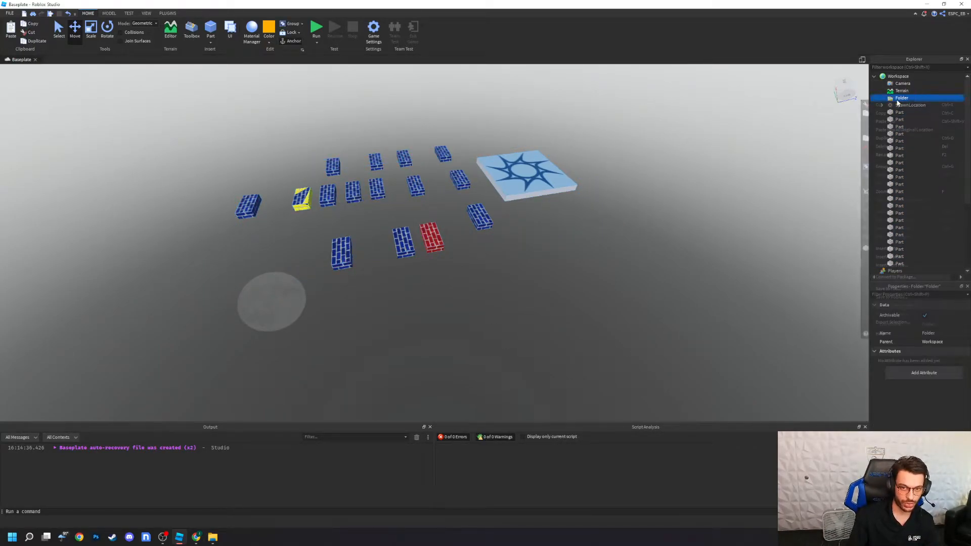
left_click(897, 155)
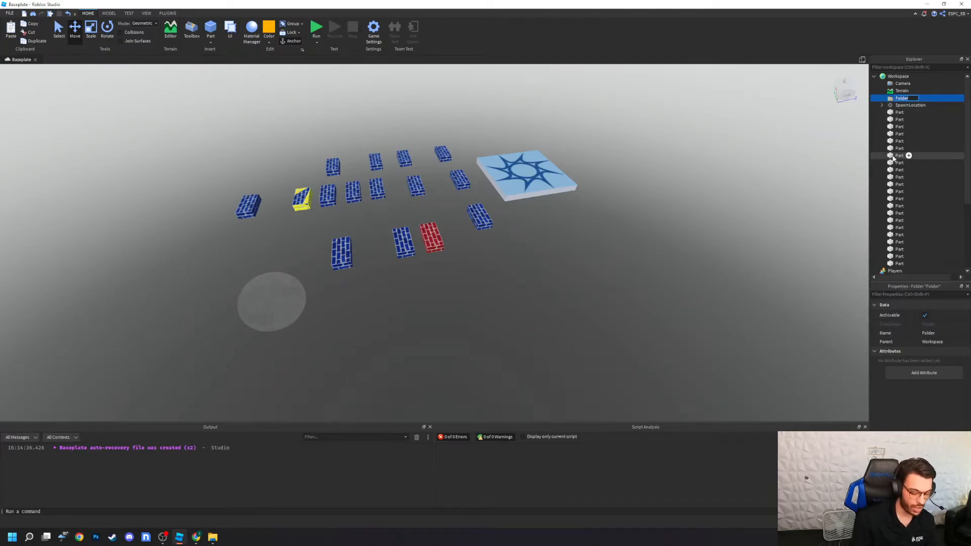
type("Obby")
key("Return")
Step: Add a second folder to the Workspace, name it Ck, and put the SpawnLocation inside it
left_click(915, 76)
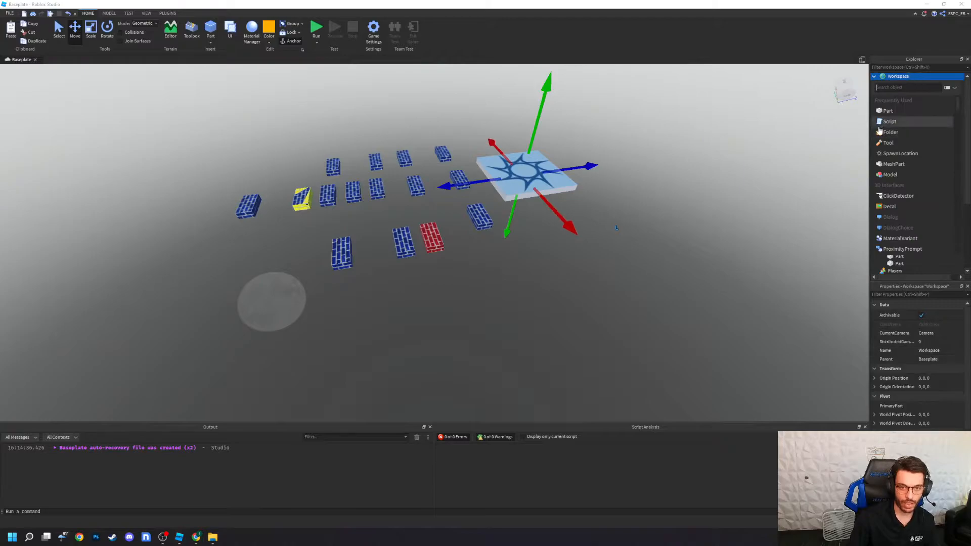
left_click(880, 131)
right_click(900, 99)
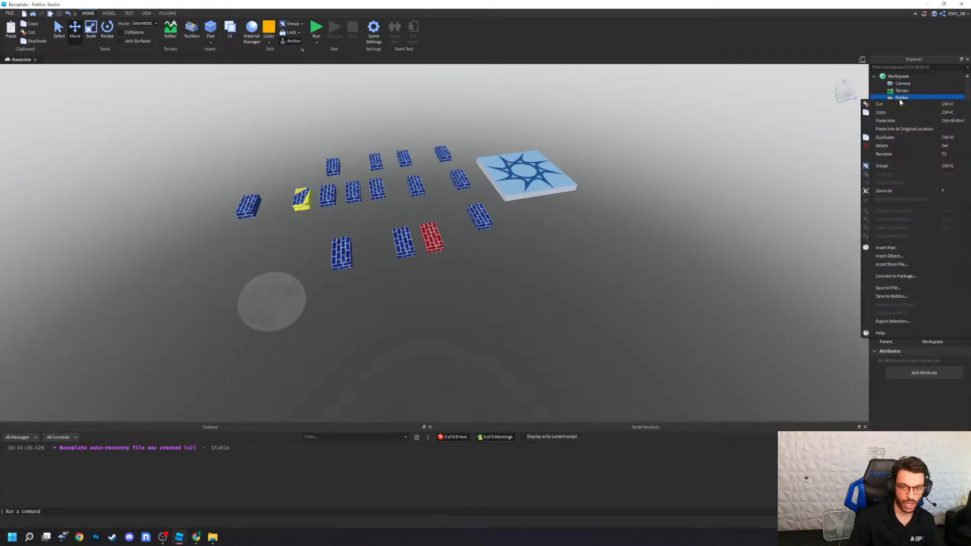
left_click(895, 154)
type("Ch")
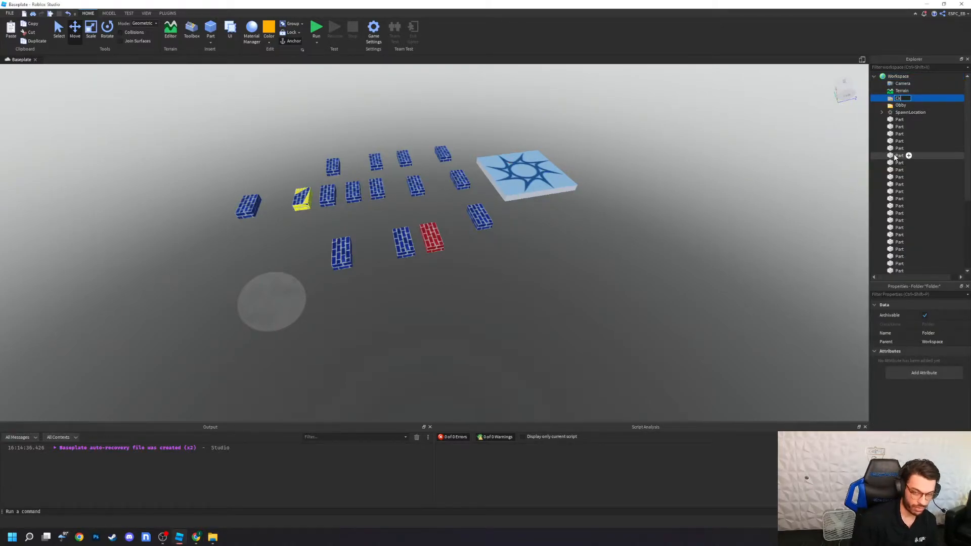
left_click_drag(908, 111, 898, 98)
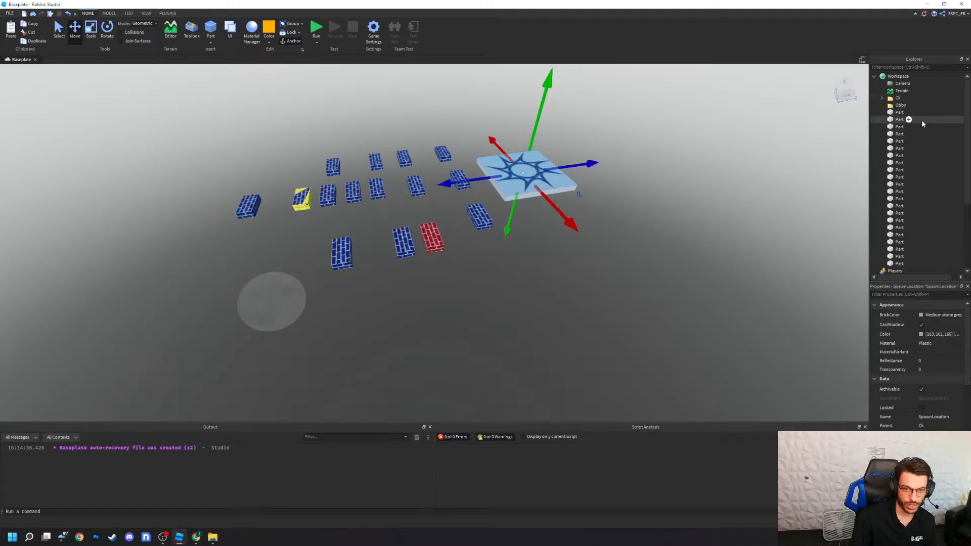
left_click(497, 291)
left_click_drag(506, 233, 427, 148)
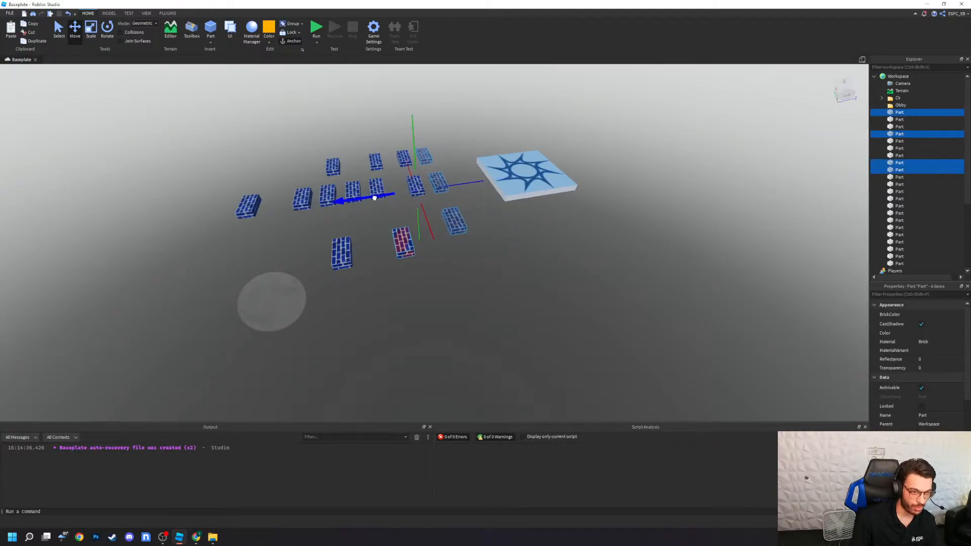
left_click(438, 287)
Step: Move a blue middle-row brick forward beside the neighbouring row, and shift the overlapping yellow brick clear of its blue duplicate and forward
left_click(328, 201)
left_click_drag(327, 234, 329, 256)
left_click_drag(390, 206, 449, 210)
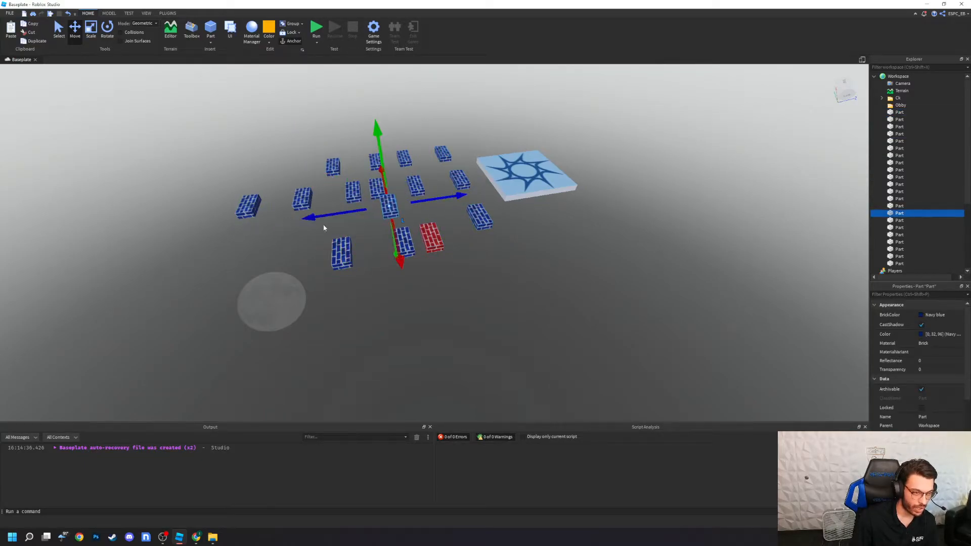
left_click(309, 194)
left_click_drag(332, 193, 361, 191)
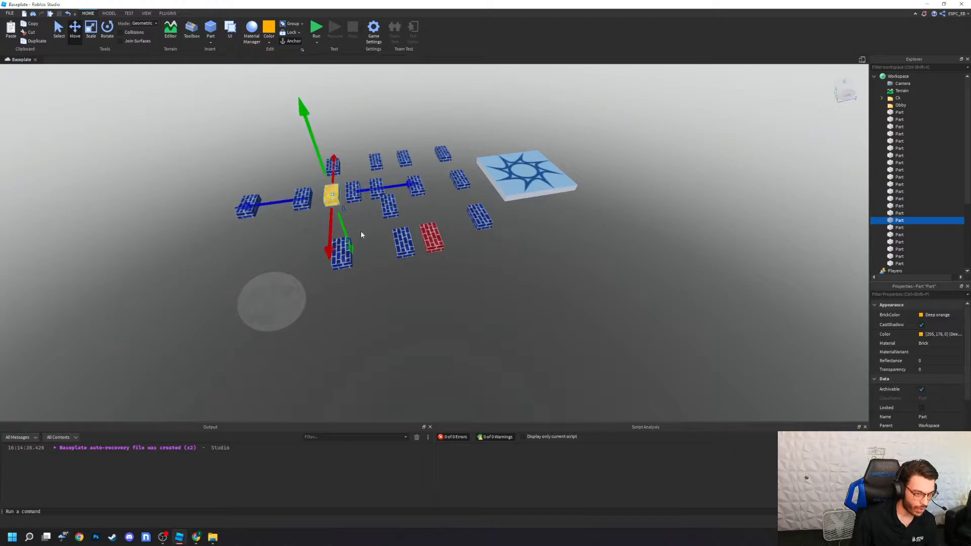
left_click(358, 230)
left_click(337, 197)
left_click_drag(329, 251, 329, 271)
Step: Pull the overlapping duplicate off the blue brick farthest from the spawn location and place it in line with the back row
left_click(223, 205)
left_click(251, 203)
left_click_drag(284, 202, 310, 197)
left_click_drag(265, 242, 276, 200)
left_click(357, 161)
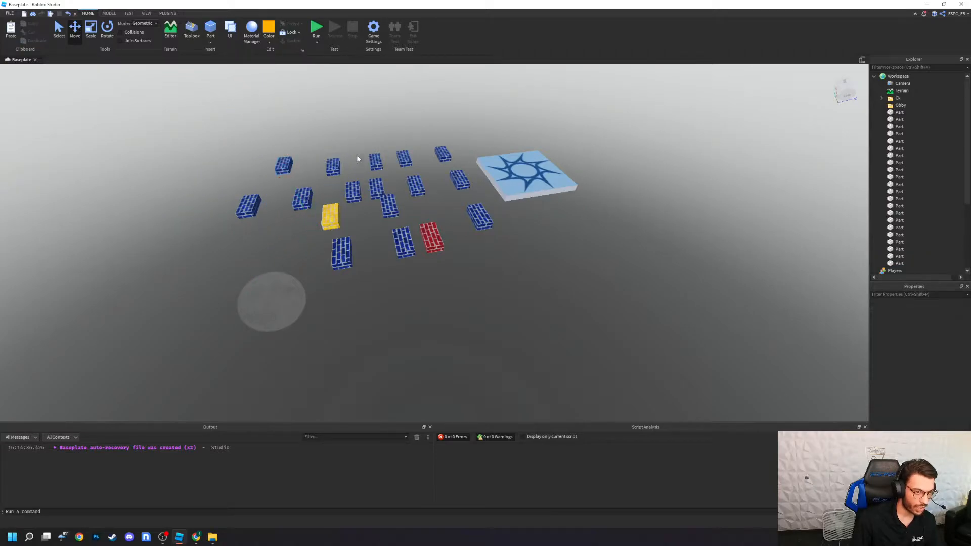
Step: Delete the surplus and duplicate blue bricks around the yellow brick, in the front row and at the far end of the course
left_click(248, 206)
key("Delete")
left_click(283, 166)
key("Delete")
left_click(305, 199)
key("Delete")
left_click(332, 166)
key("Delete")
left_click(304, 199)
key("Delete")
left_click(306, 201)
key("Delete")
left_click(342, 252)
key("Delete")
left_click(403, 242)
key("Delete")
left_click(341, 253)
key("Delete")
left_click(388, 205)
key("Delete")
Step: Separate the overlapping blue middle-row bricks, moving one to the front row beside the red brick and sliding another toward the spawn location
left_click(378, 190)
left_click_drag(382, 218, 385, 240)
left_click(355, 191)
left_click_drag(386, 187, 410, 185)
left_click(380, 212)
left_click_drag(388, 244, 392, 281)
left_click(493, 294)
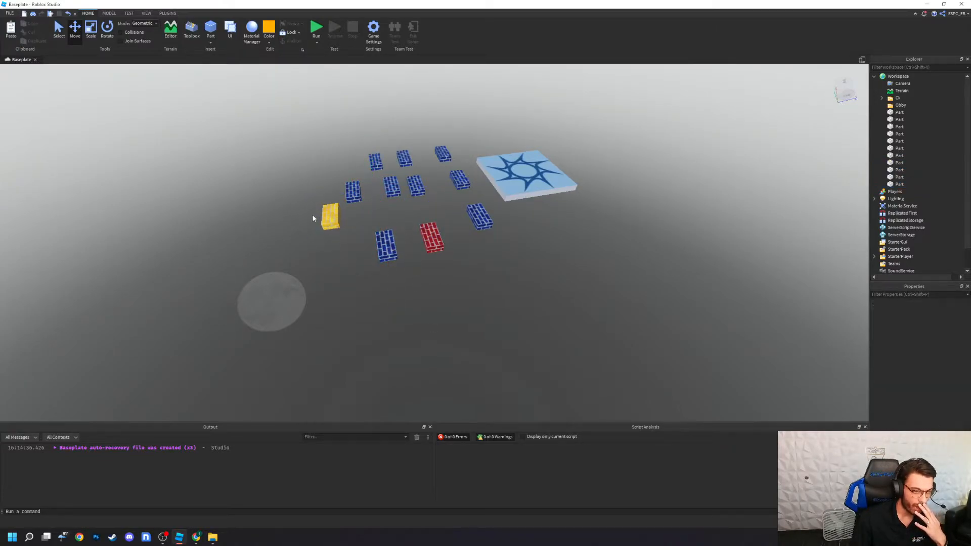
Step: Group all brick parts into a model named Obby1 and place it in the Obby folder
left_click_drag(323, 222, 480, 279)
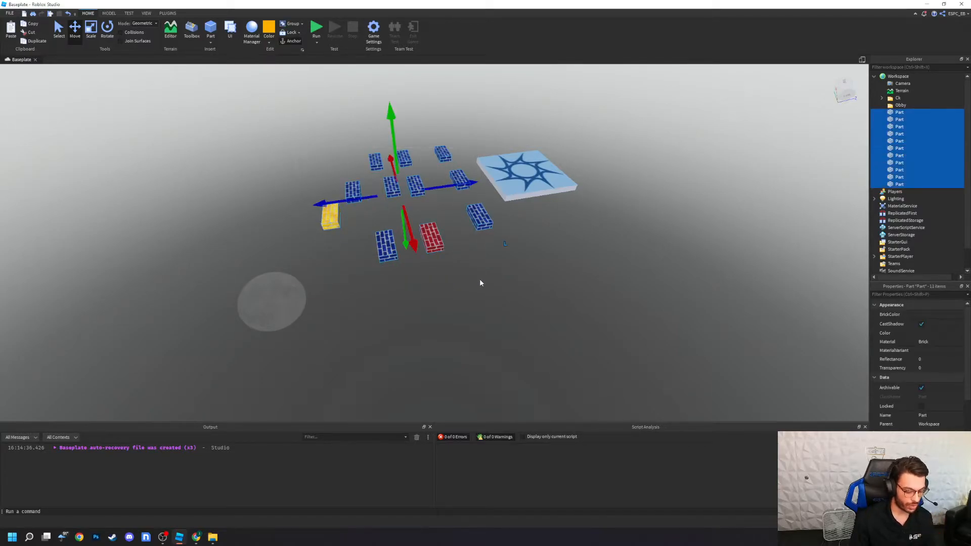
key("ctrl+g")
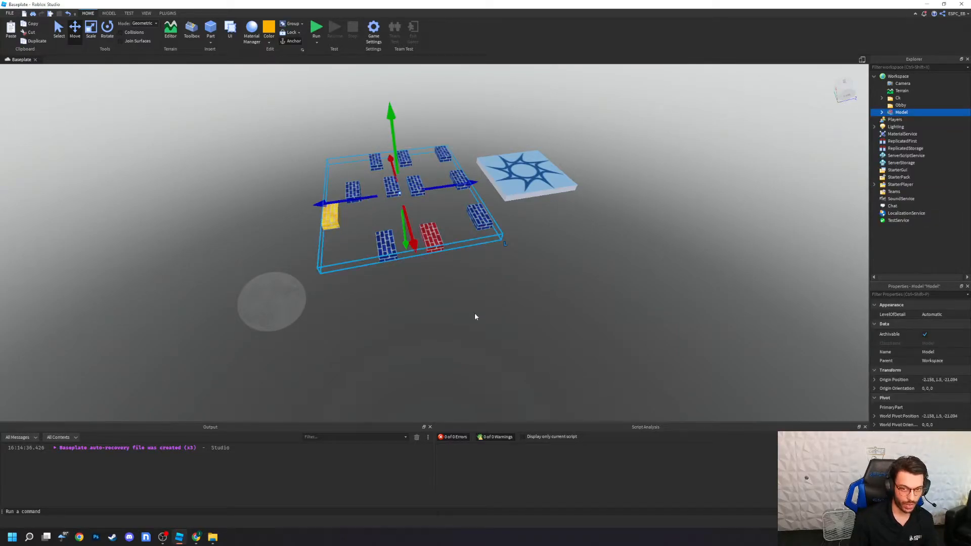
right_click(891, 116)
left_click(883, 171)
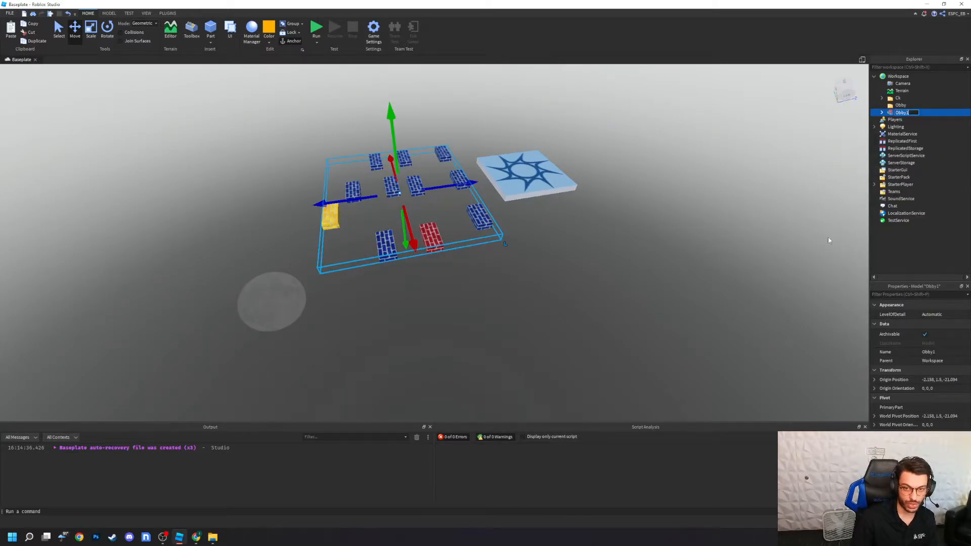
left_click(862, 174)
left_click(902, 113)
left_click_drag(901, 116, 900, 105)
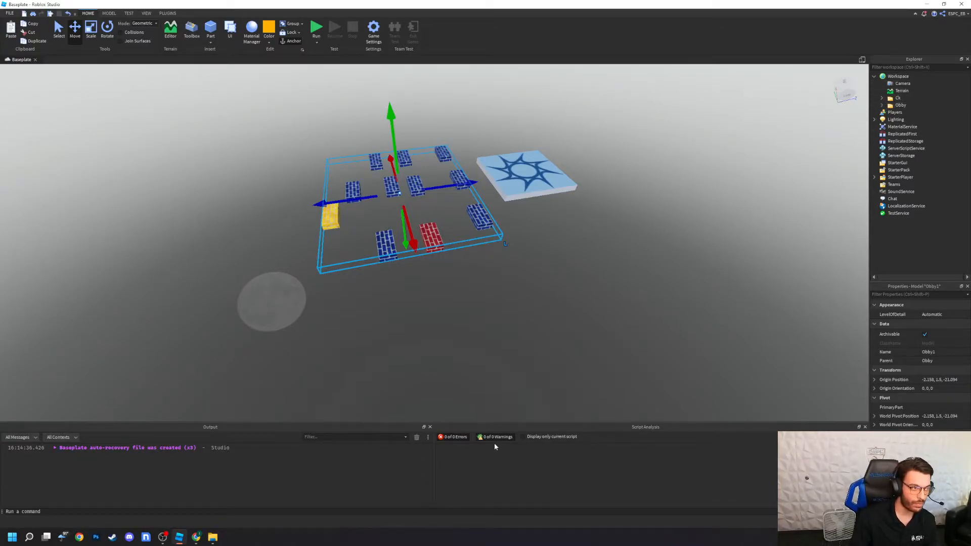
Step: Scale the whole Obby1 model up and rotate it slightly so the course tilts
left_click(91, 29)
left_click_drag(303, 206, 277, 212)
left_click_drag(384, 176, 169, 85)
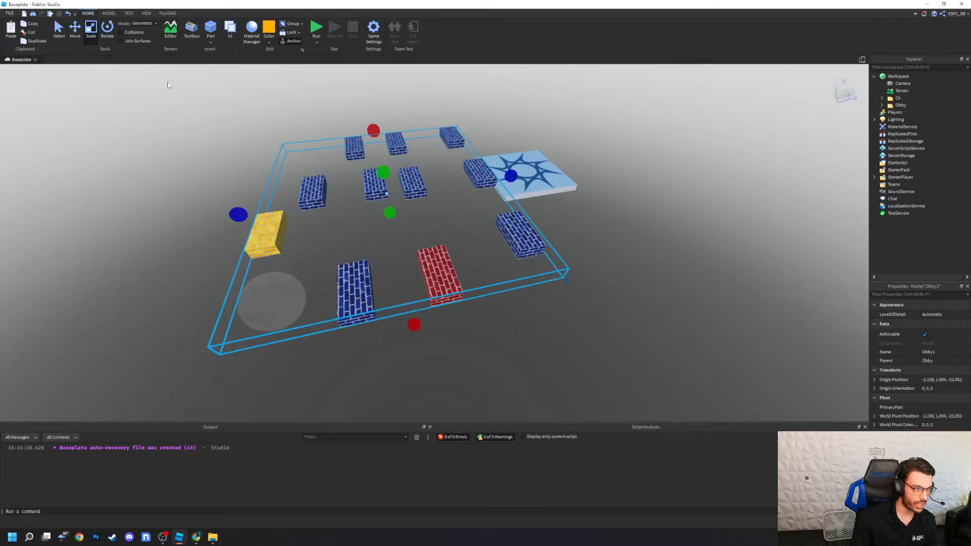
left_click(107, 28)
left_click_drag(331, 184, 372, 163)
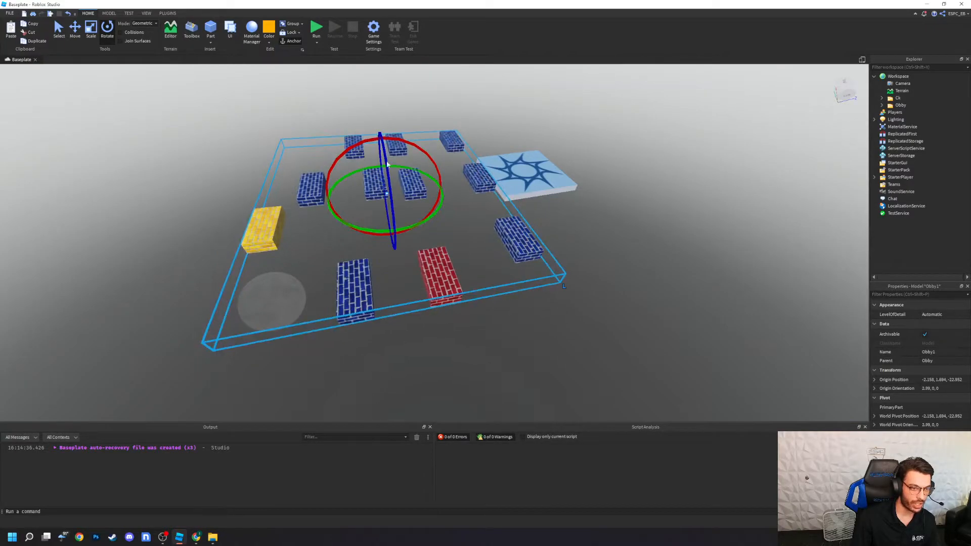
Step: Ungroup the Obby1 model and select individual bricks to check that they are separate parts
left_click(537, 188)
left_click(407, 188)
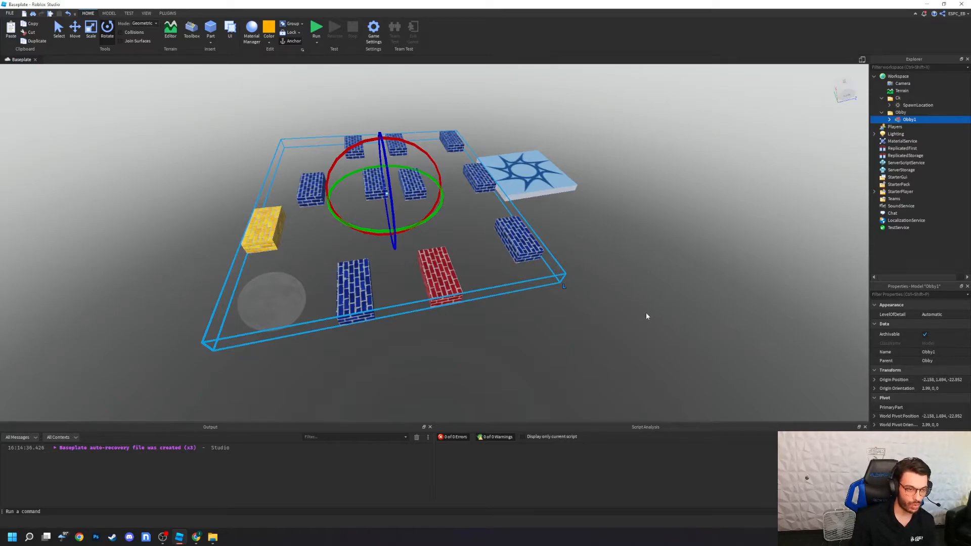
key("ctrl+u")
left_click(638, 337)
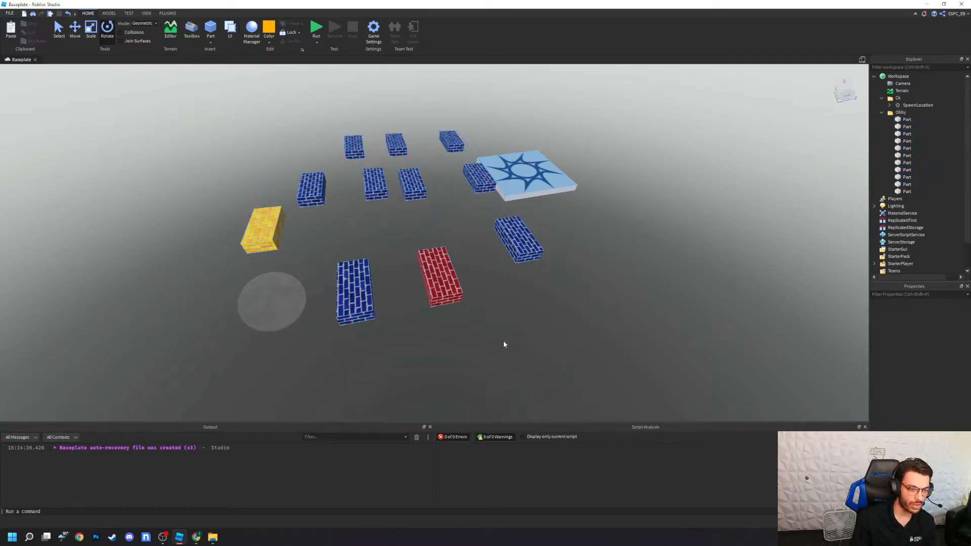
left_click(457, 286)
left_click(355, 291)
left_click(519, 238)
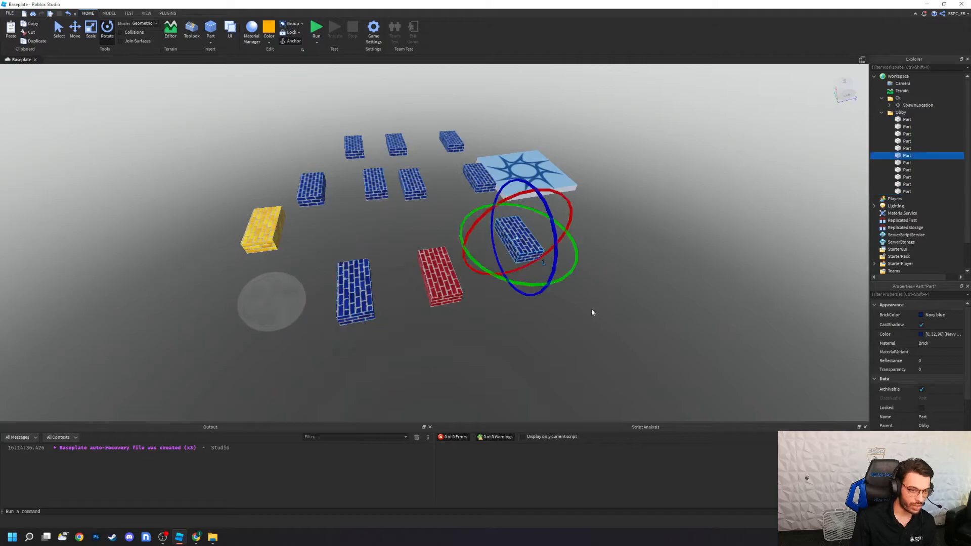
Step: Group the spawn location and all bricks into one model named Obby1 and place it in the Obby folder
left_click_drag(602, 385, 219, 206)
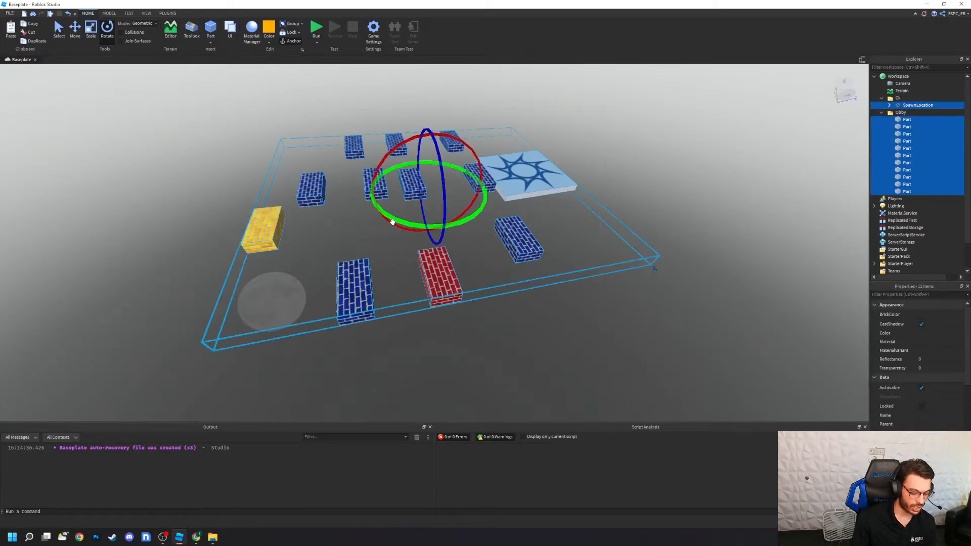
key("ctrl+g")
left_click(550, 353)
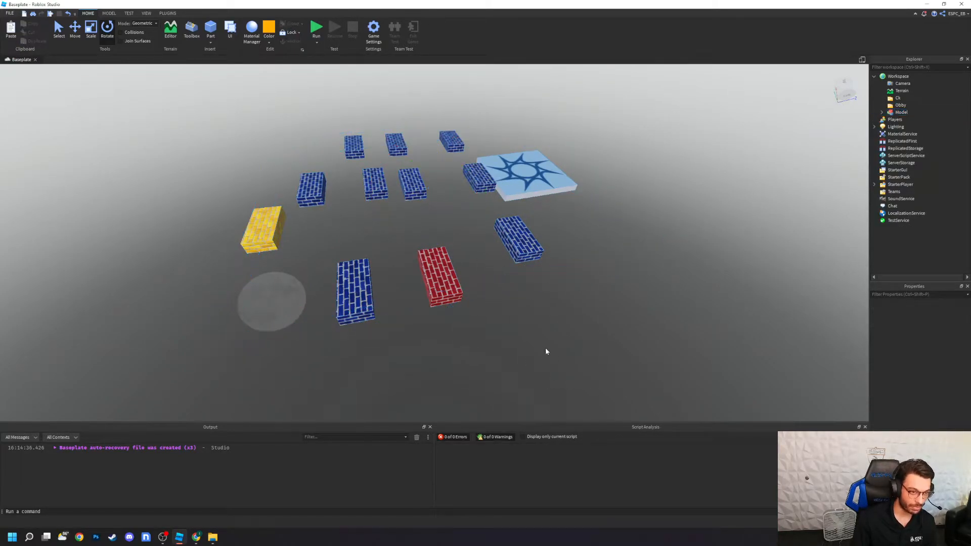
left_click_drag(901, 112, 900, 105)
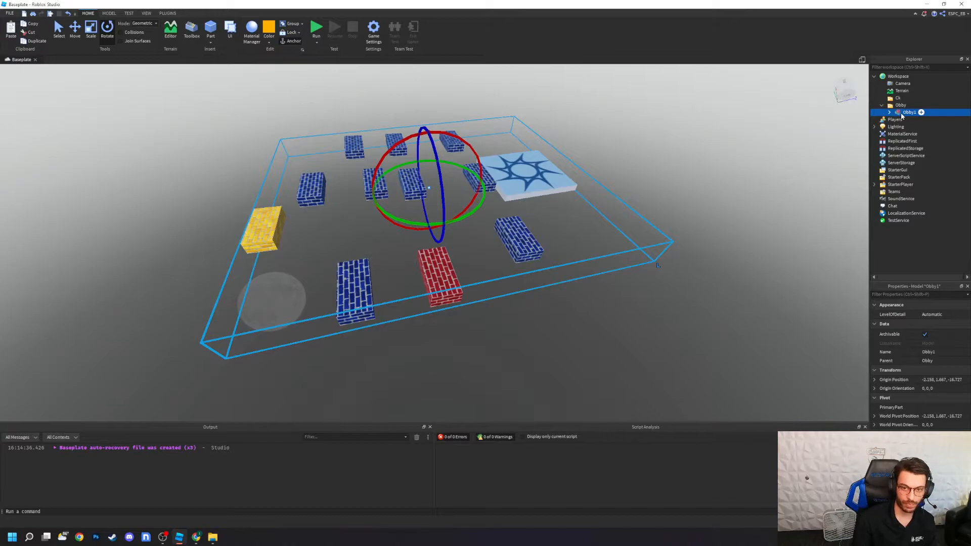
left_click(568, 290)
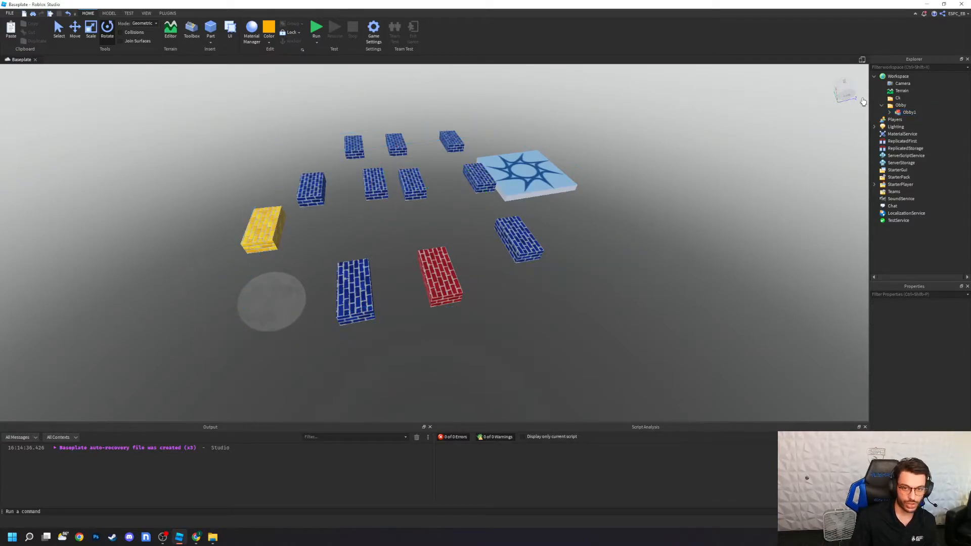
Step: Move the SpawnLocation out of the Obby1 model into the Ck folder
left_click(896, 98)
left_click(890, 112)
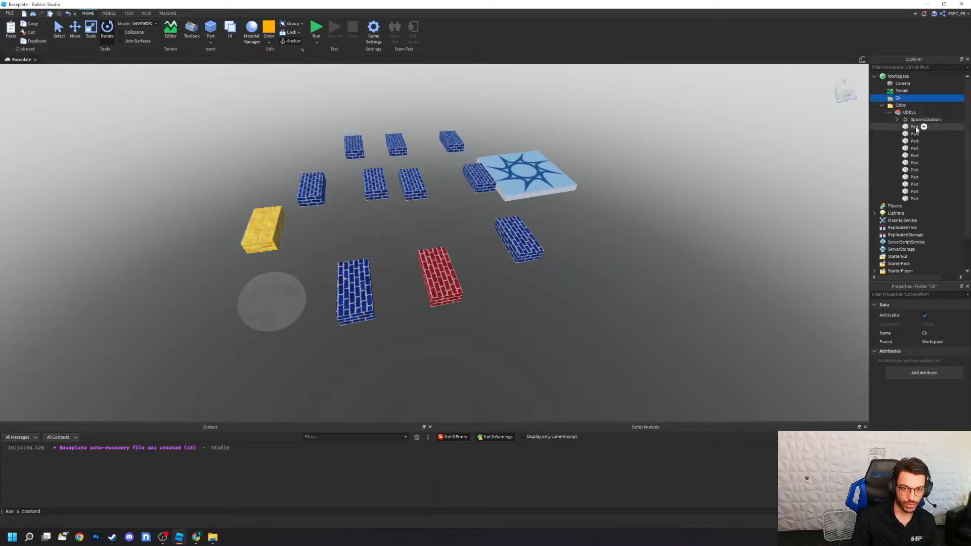
left_click(918, 120)
left_click_drag(917, 124, 898, 98)
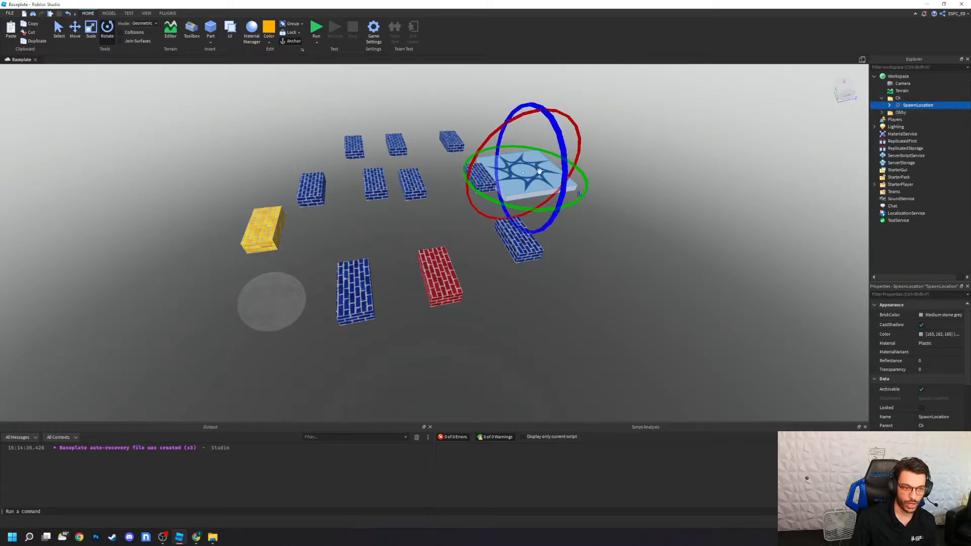
Step: Move the spawn location slightly away from the bricks, try rotating it, and clear the selection
left_click(75, 29)
left_click_drag(587, 180, 622, 171)
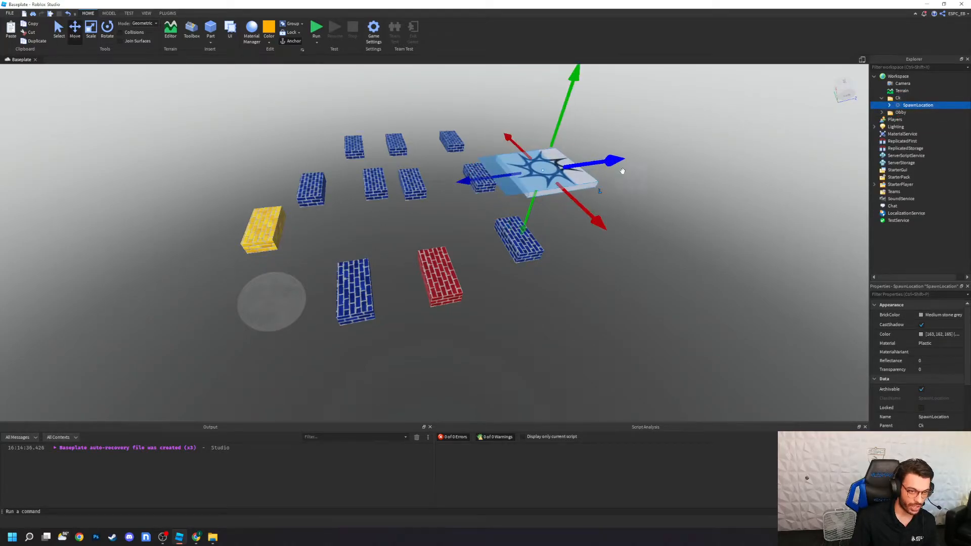
left_click(107, 30)
left_click_drag(595, 112, 657, 156)
left_click(656, 332)
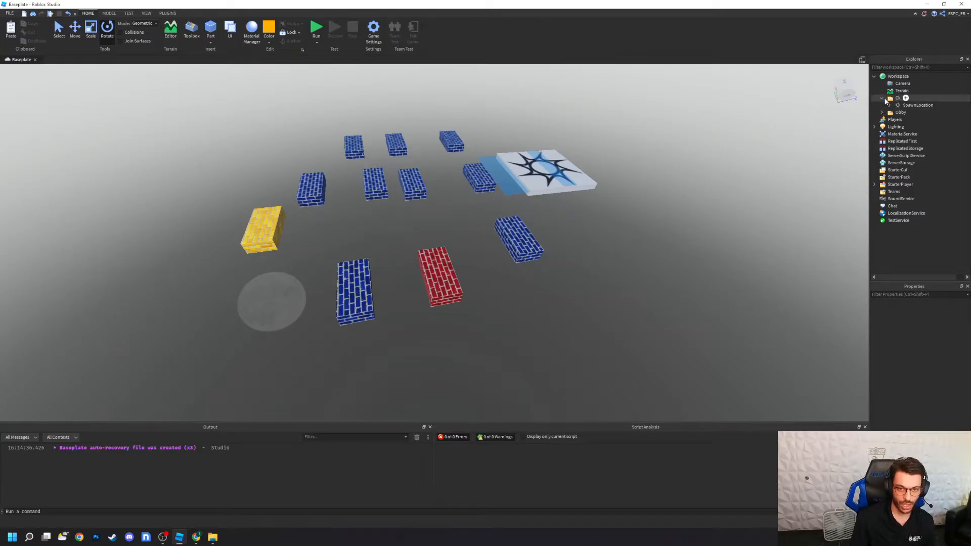
Step: Collapse the Workspace and set the Lighting service's ClockTime to 11.5
left_click(874, 76)
left_click(894, 91)
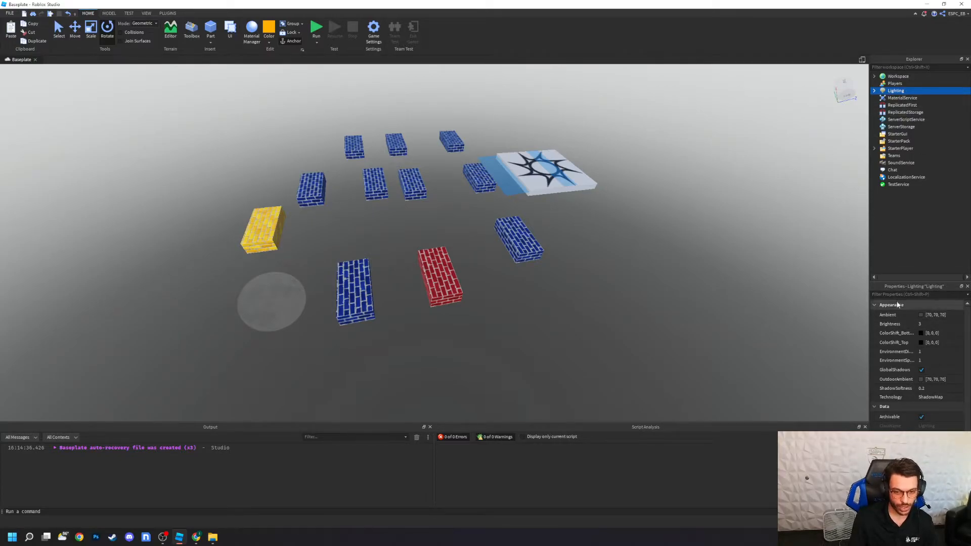
scroll(901, 345, "down", 2)
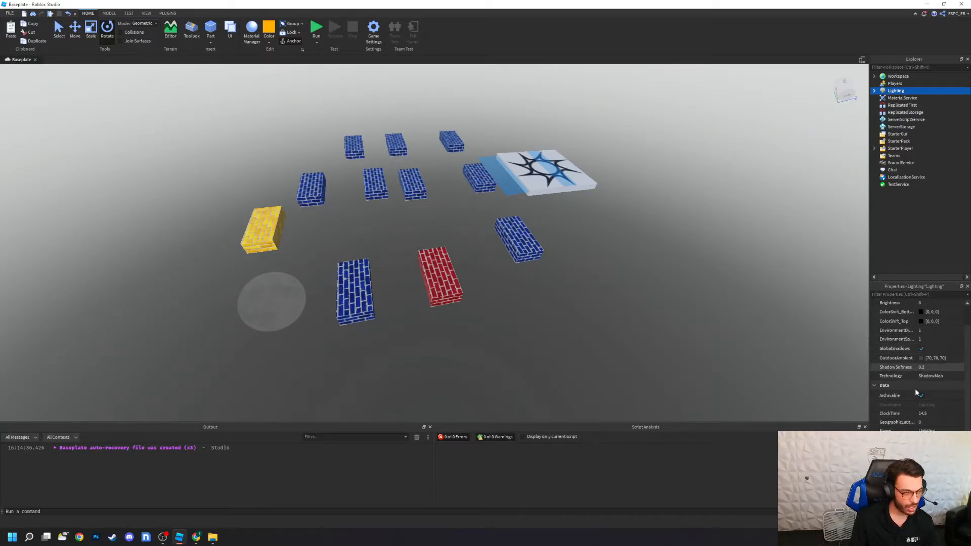
left_click(934, 413)
left_click(953, 414)
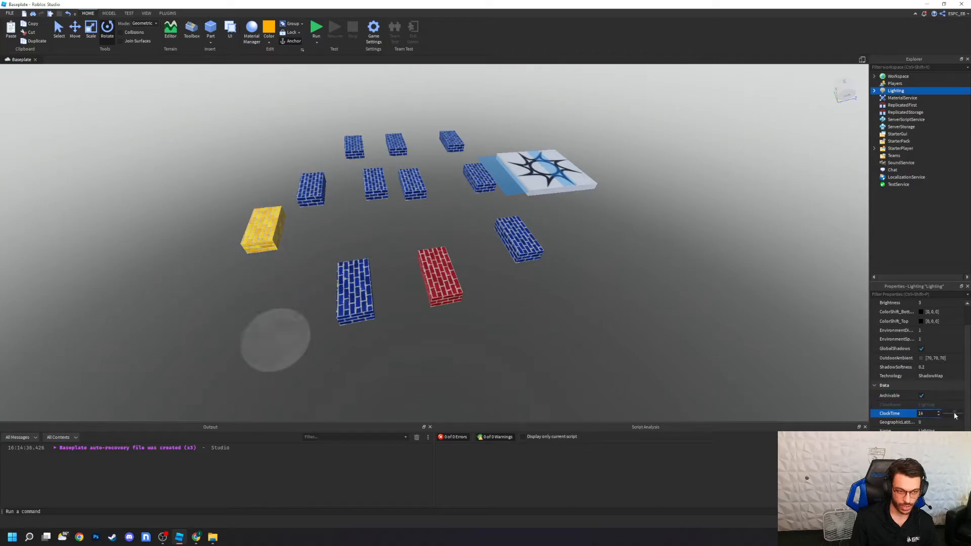
mouse_move(953, 416)
left_mouse_down()
mouse_move(968, 418)
mouse_move(954, 415)
left_mouse_up()
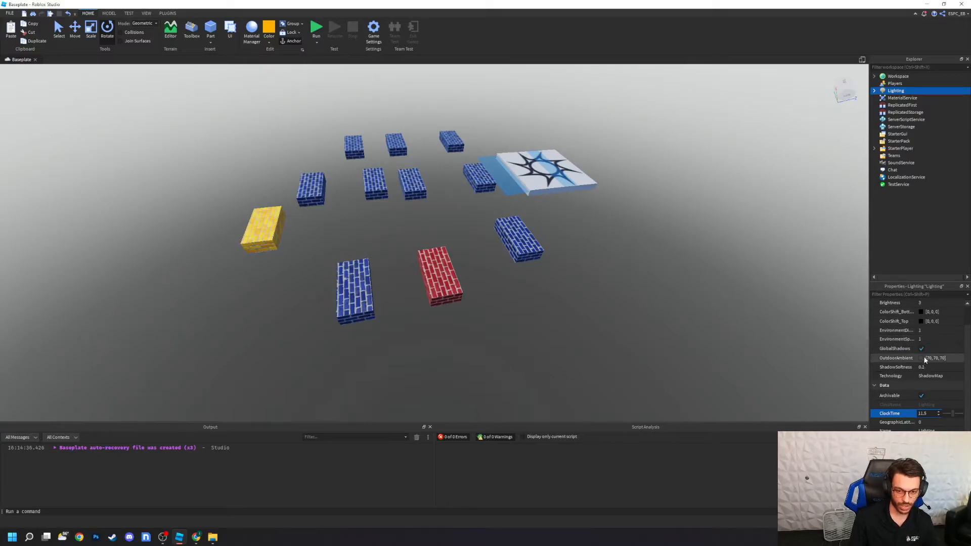
Step: Examine the Atmosphere properties under Lighting and look up at the sky and sun in the scene
left_click(874, 91)
left_click(893, 99)
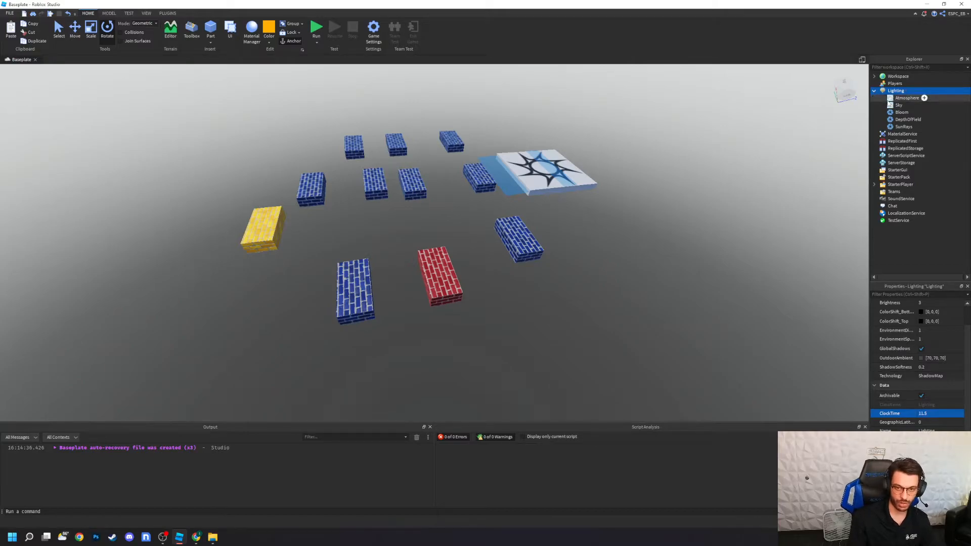
scroll(672, 330, "down", 10)
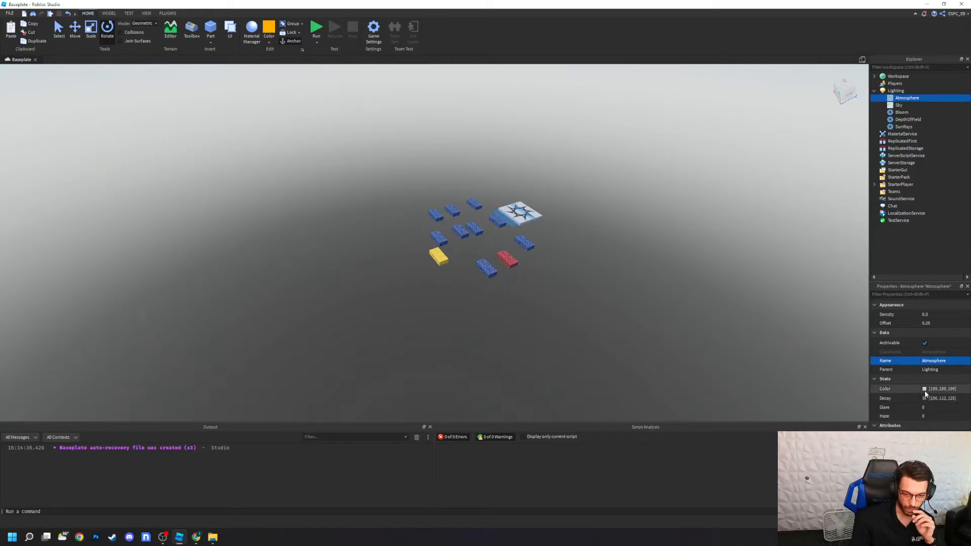
right_click_drag(683, 390, 684, 390)
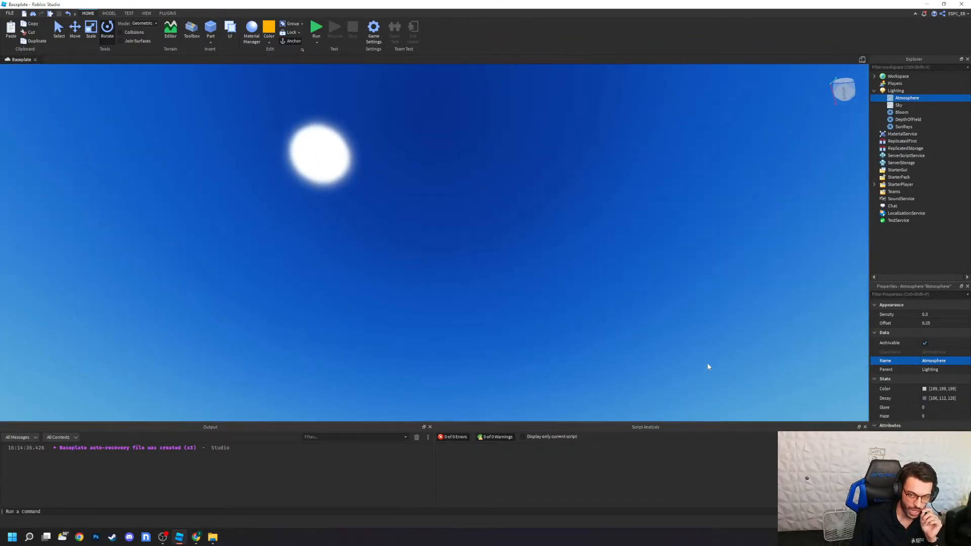
Step: Examine the Sky object's properties under Lighting and look back down at the obstacle course
left_click(898, 105)
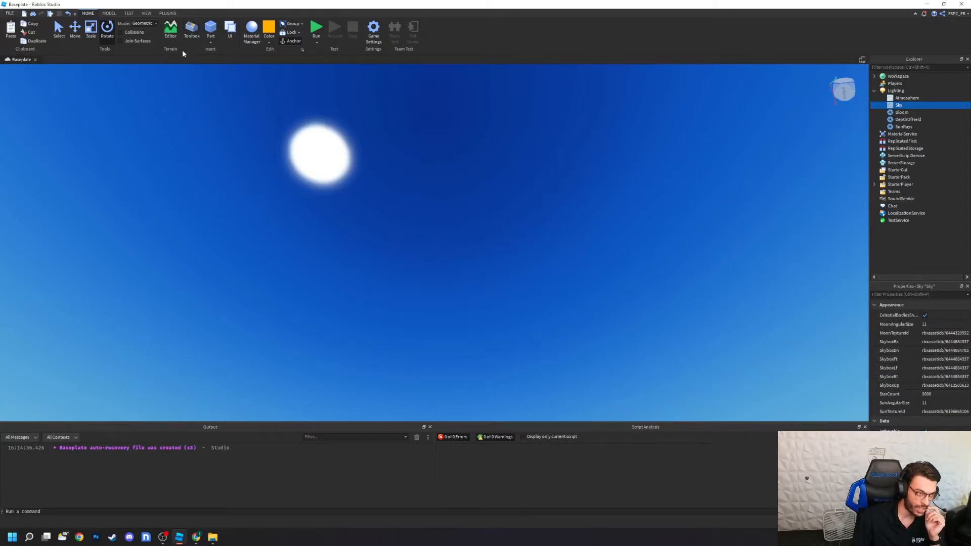
left_click(192, 32)
left_click(100, 59)
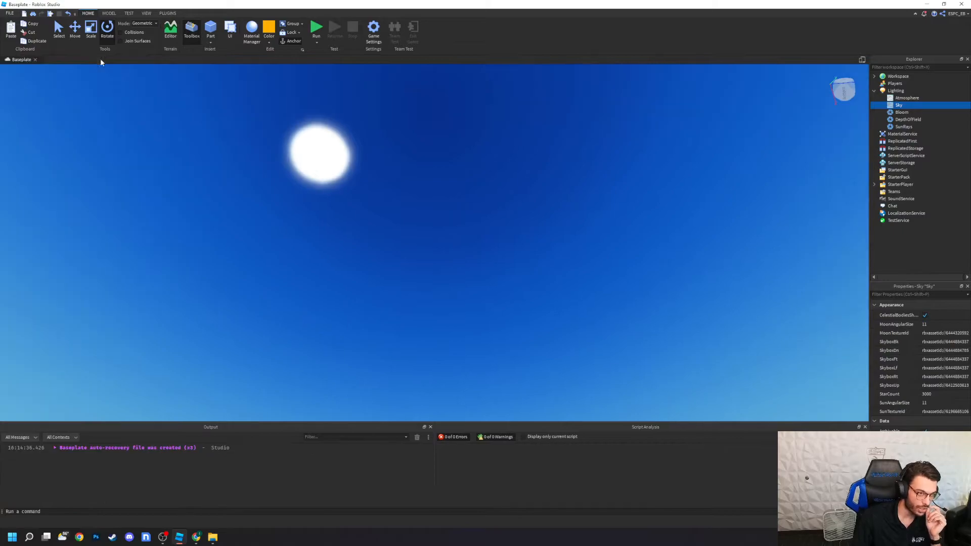
right_click_drag(616, 200, 616, 200)
right_click_drag(760, 278, 759, 278)
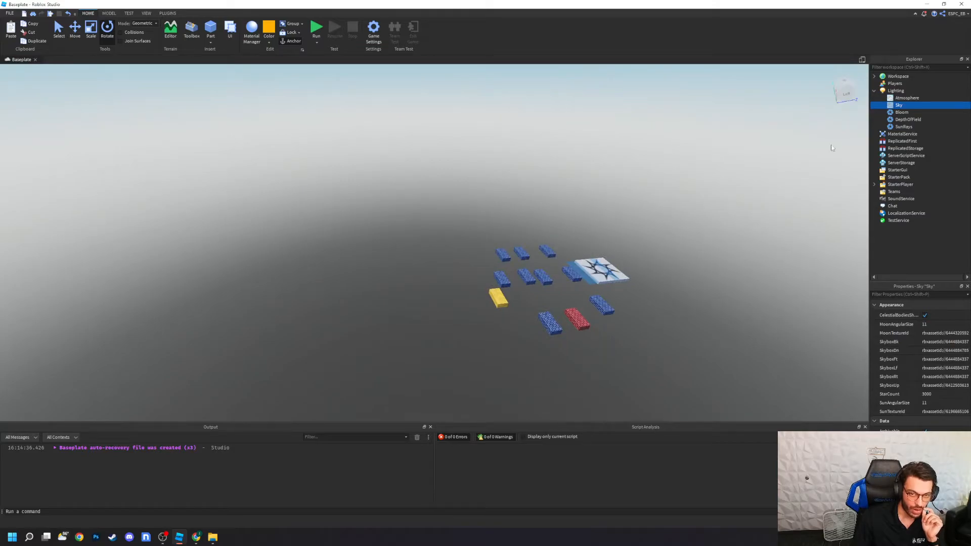
Step: Set the Atmosphere's Haze to 10 and look at the effect around the course
left_click(897, 99)
right_click_drag(773, 221, 772, 222)
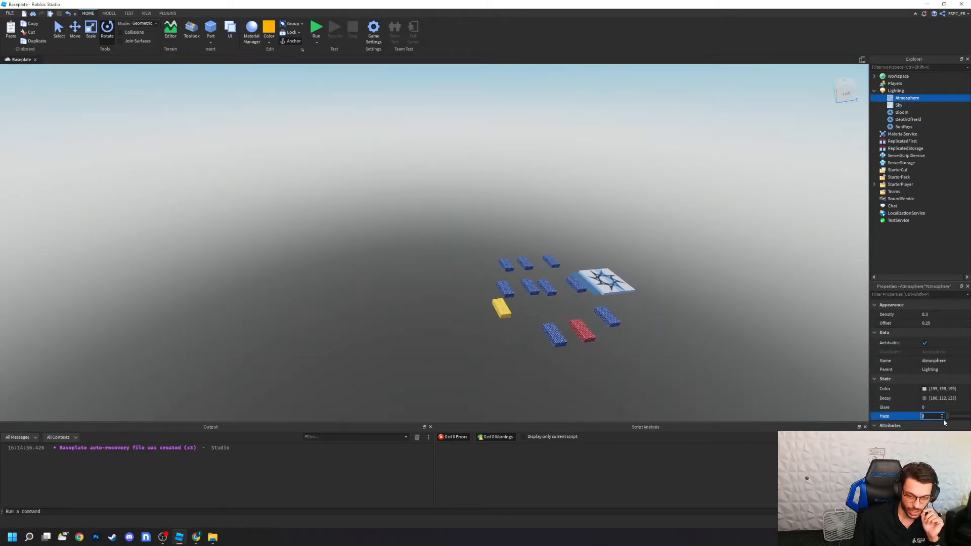
left_click_drag(949, 420, 969, 418)
right_click_drag(777, 382, 777, 385)
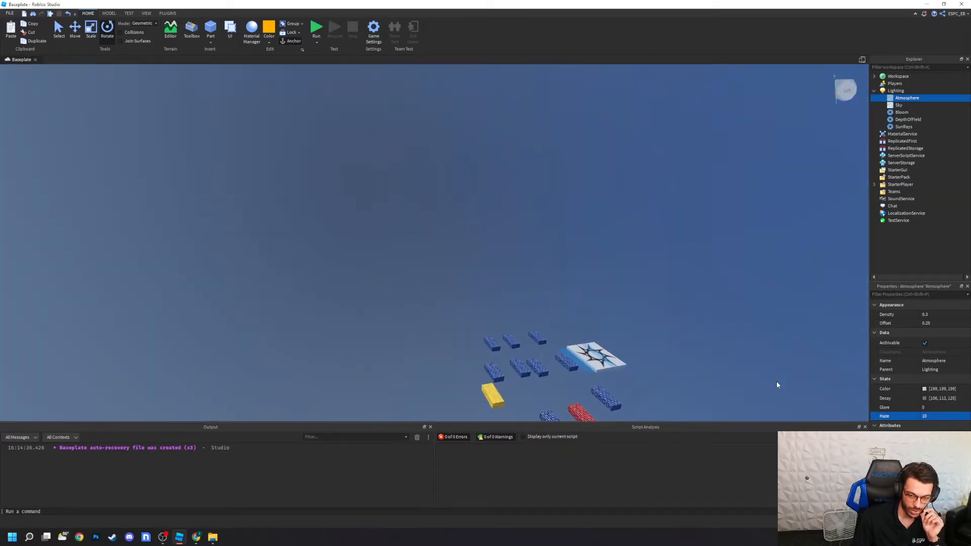
Step: Set the Atmosphere's Color to magenta, RGB 199, 0, 163
left_click(925, 389)
left_click_drag(552, 264, 490, 200)
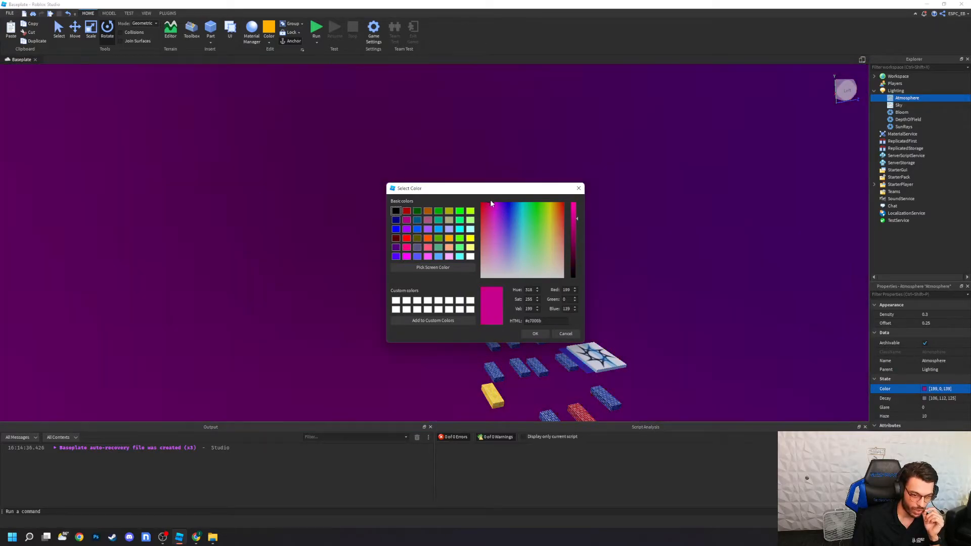
left_click(535, 333)
Step: Set the Atmosphere's Decay color to dark red, RGB 125, 0, 2, and look around the sky
left_click(925, 399)
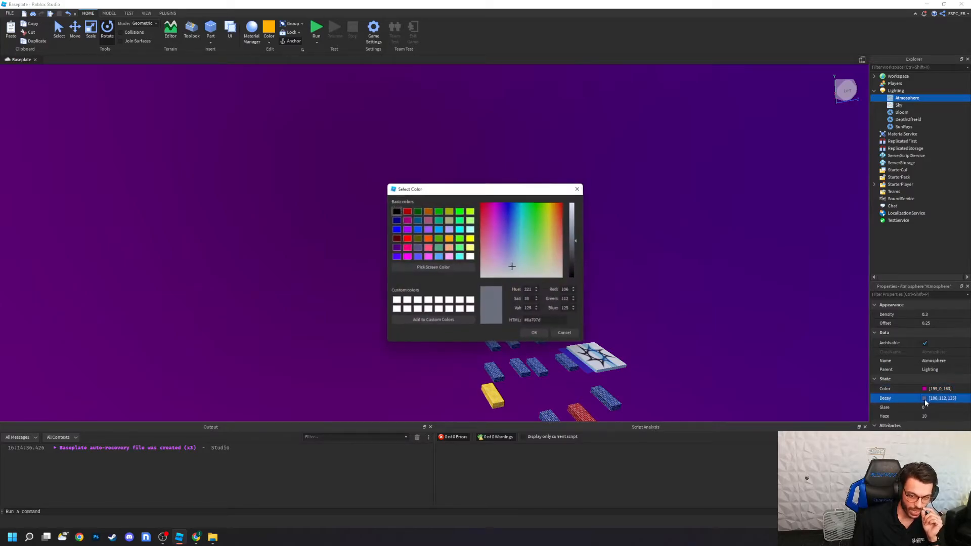
left_click_drag(542, 232, 483, 200)
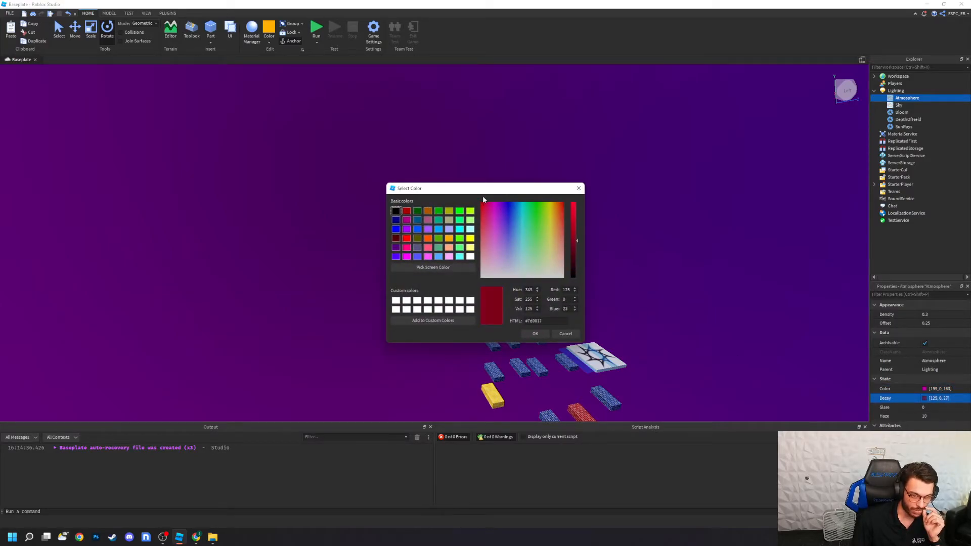
left_click(535, 334)
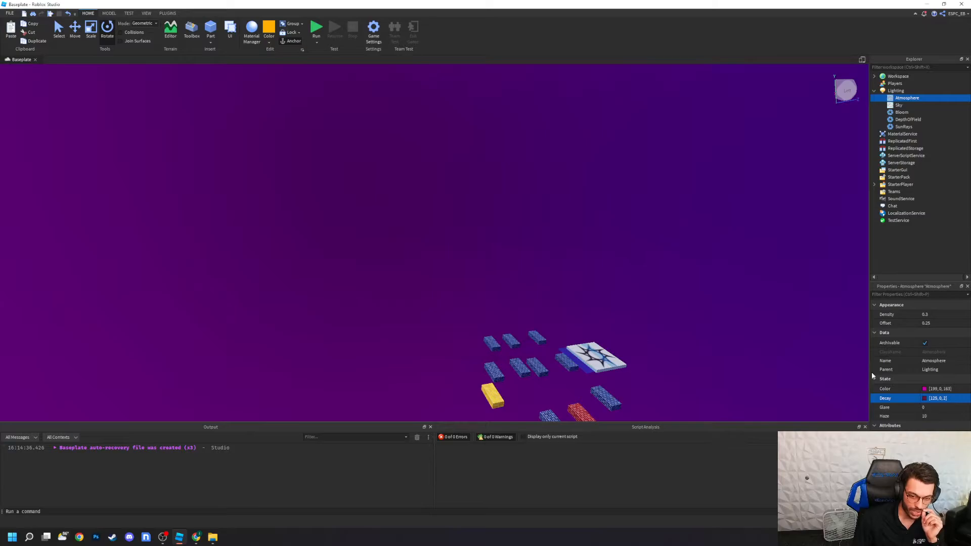
right_click_drag(700, 288, 700, 288)
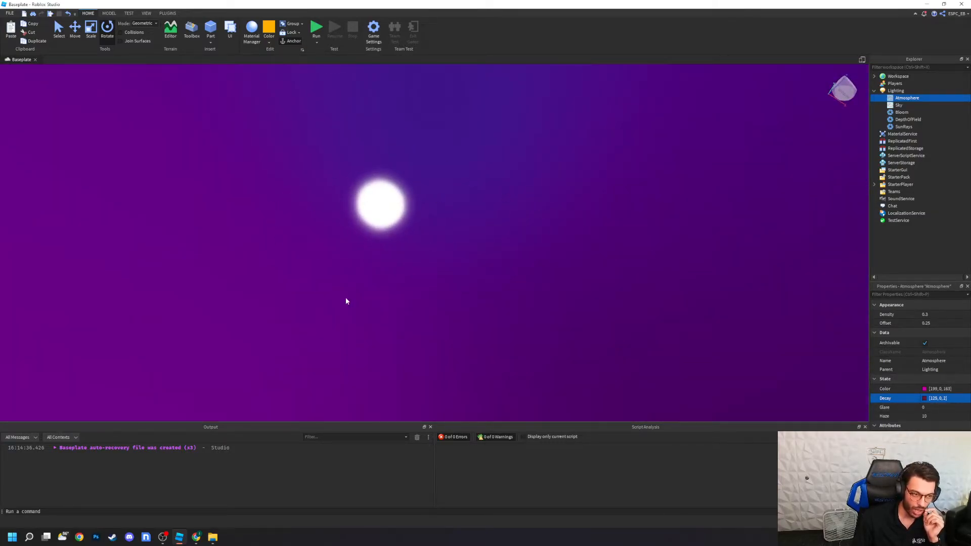
right_click_drag(410, 268, 423, 280)
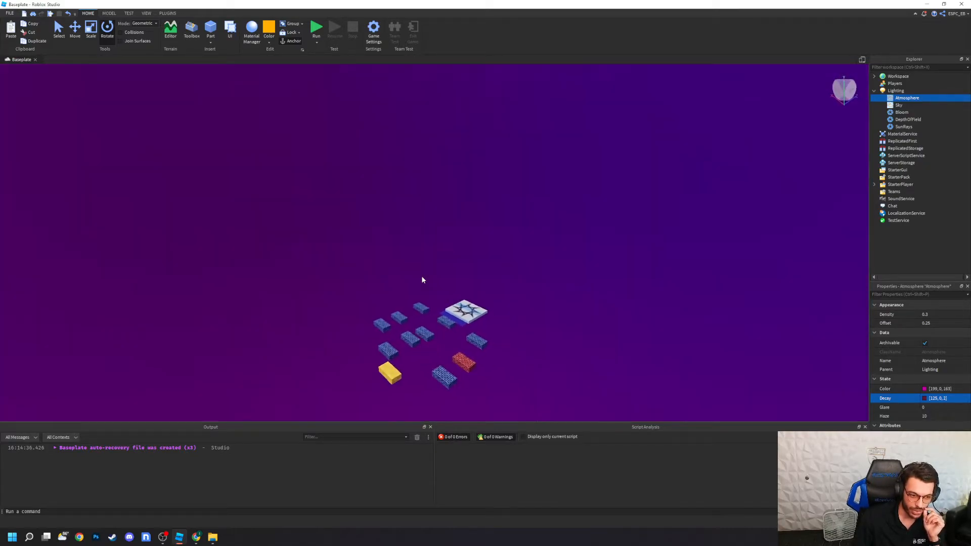
Step: Raise the Atmosphere's Glare to about 3.2 and view the sky glow beyond the course
left_click(939, 408)
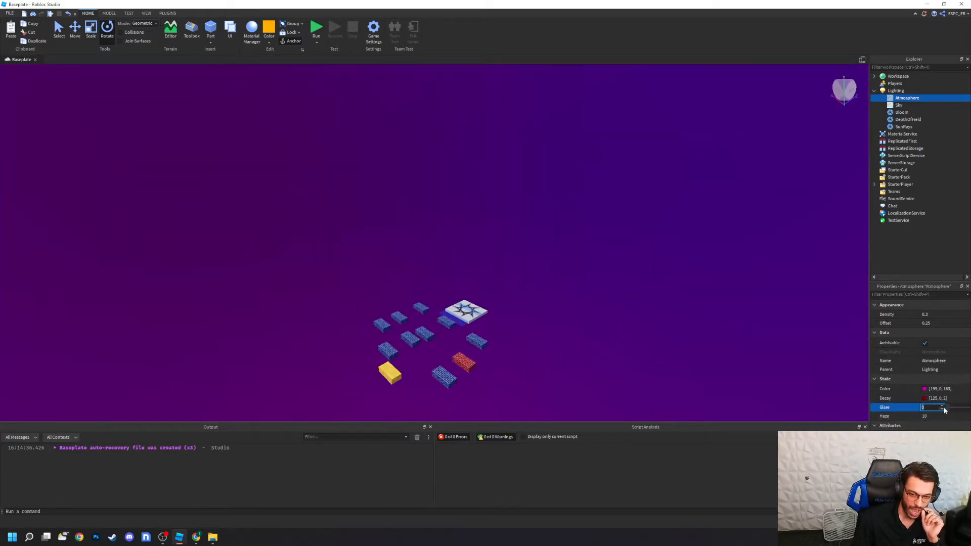
left_click(947, 410)
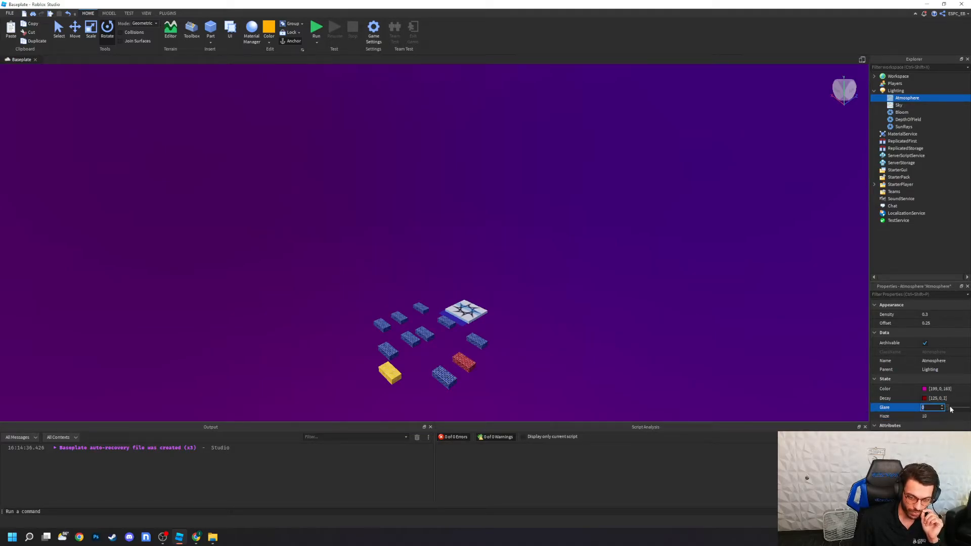
left_click_drag(949, 410, 958, 409)
right_click_drag(708, 347, 682, 356)
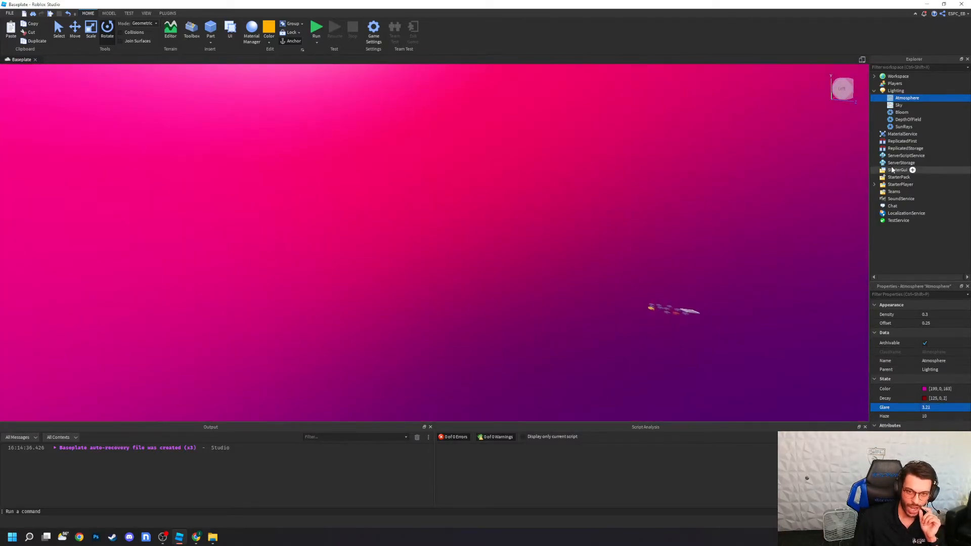
Step: Adjust the Lighting service's ClockTime to darken the course, clear the selection, and view the bricks from above
left_click(896, 91)
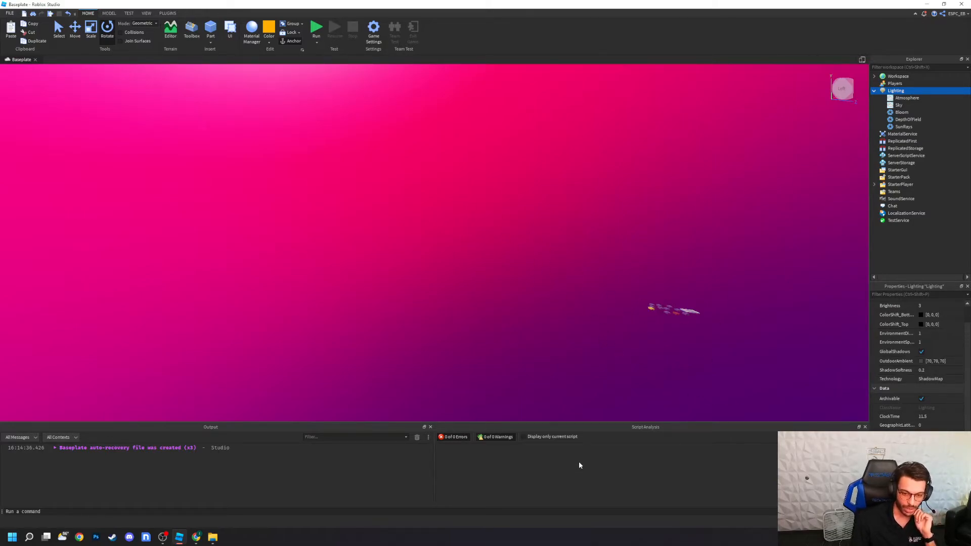
right_click_drag(589, 349, 587, 340)
scroll(460, 284, "up", 3)
right_click_drag(460, 284, 469, 299)
scroll(489, 391, "up", 4)
right_click_drag(567, 331, 568, 335)
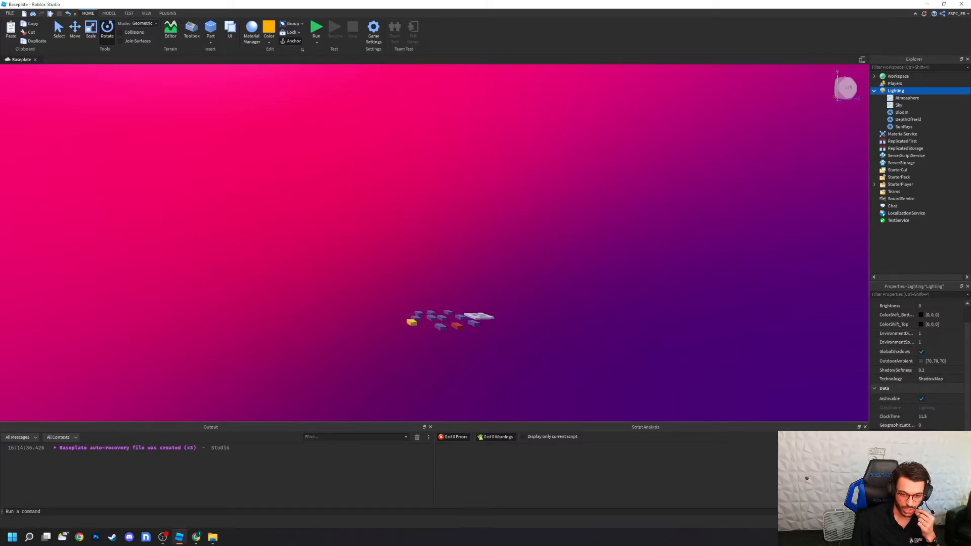
mouse_move(953, 418)
left_mouse_down()
mouse_move(944, 420)
mouse_move(960, 423)
left_mouse_up()
right_click_drag(786, 344, 787, 344)
left_click(808, 245)
right_click_drag(717, 281, 717, 281)
key("w")
key("e")
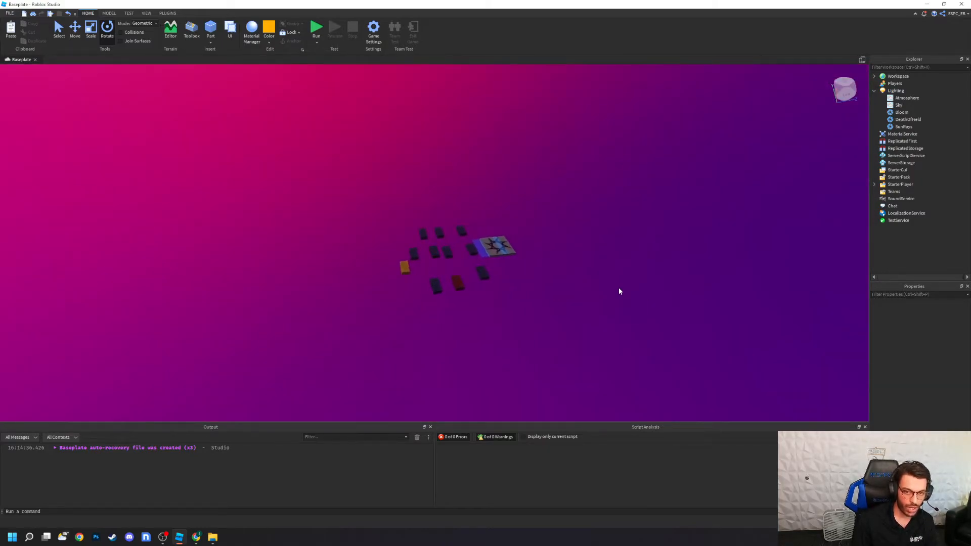
Step: Add a ColorCorrectionEffect to the Lighting service
left_click(903, 91)
left_click(909, 91)
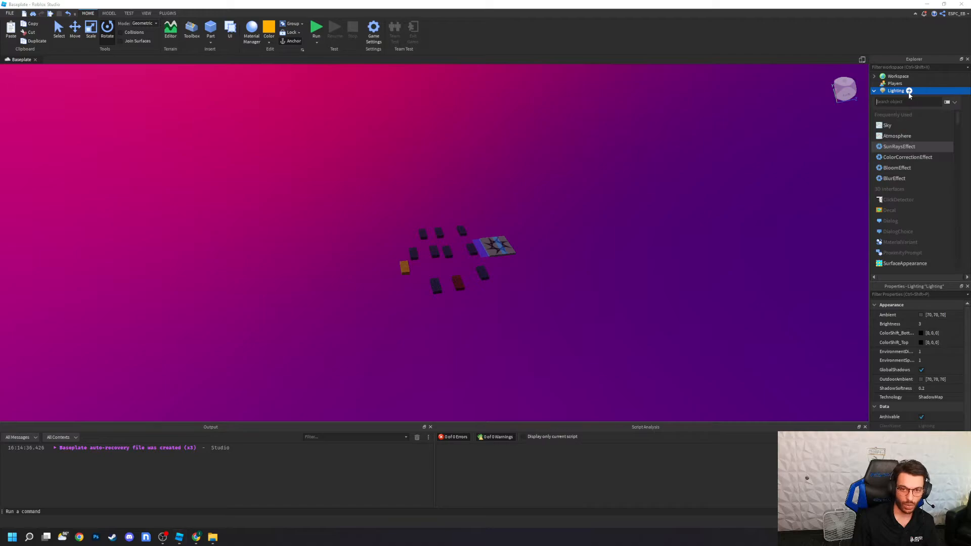
left_click(903, 159)
right_click_drag(623, 325, 622, 324)
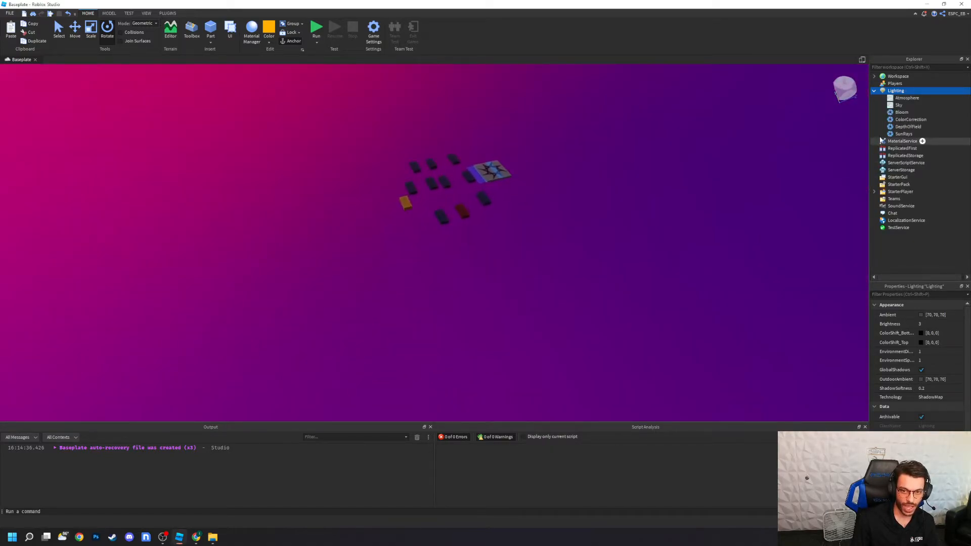
Step: Set the ColorCorrection effect's TintColor to light blue, RGB 160, 170, 255
left_click(906, 120)
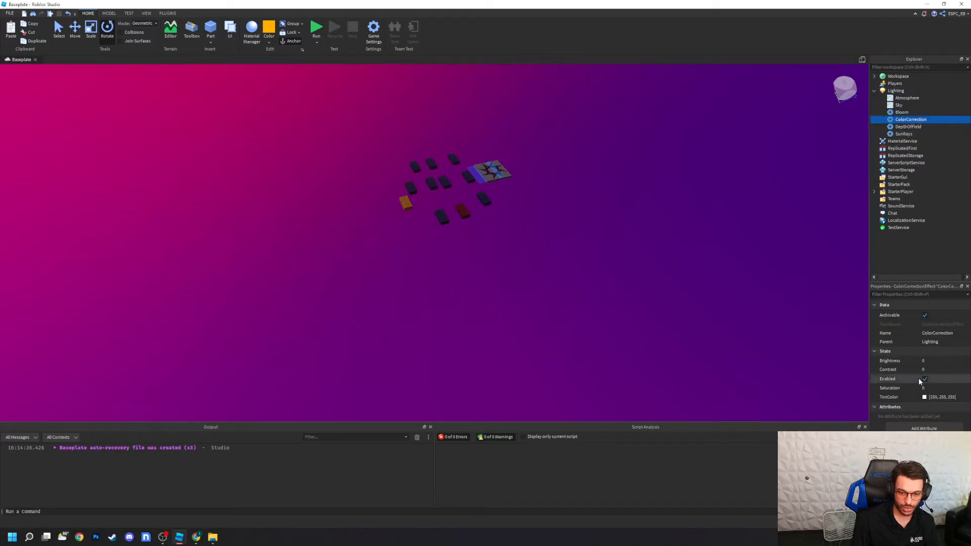
left_click(923, 397)
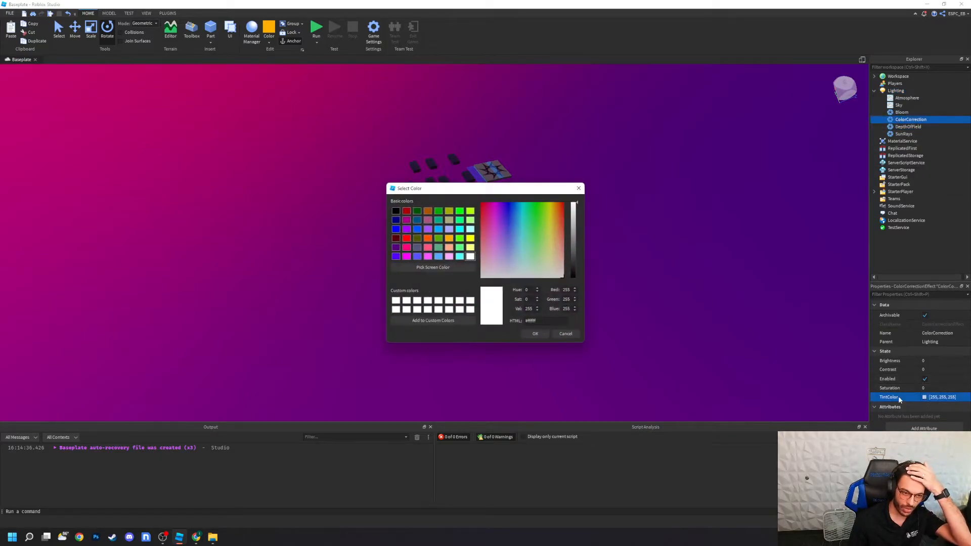
left_click_drag(529, 243, 509, 251)
left_click(534, 334)
right_click_drag(532, 334, 533, 329)
Step: Adjust the ColorCorrection effect's Saturation, Brightness and Contrast for a brighter, more vivid scene
left_click(930, 388)
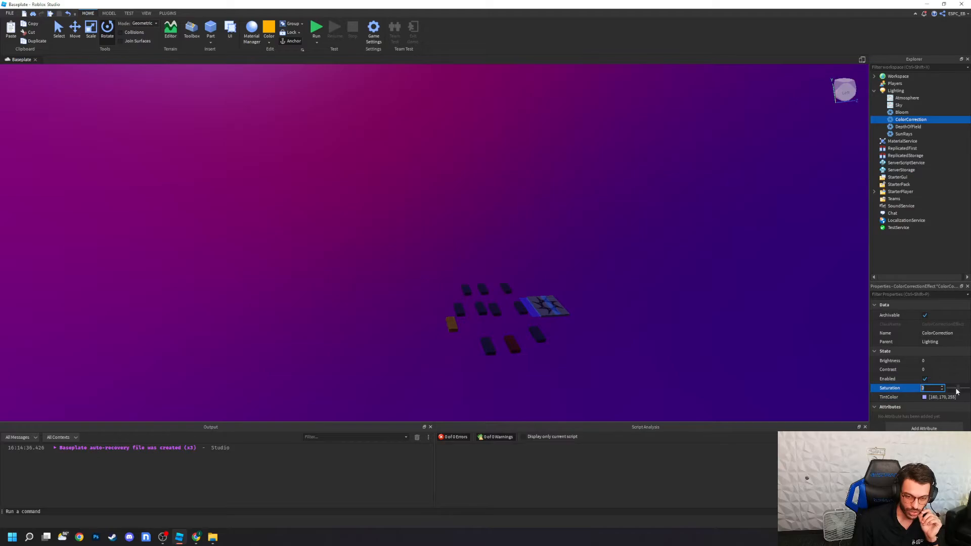
mouse_move(957, 391)
left_mouse_down()
mouse_move(968, 391)
mouse_move(930, 396)
mouse_move(957, 388)
mouse_move(970, 362)
mouse_move(960, 373)
left_mouse_up()
left_click(938, 361)
left_click(954, 370)
left_click(733, 350)
right_click_drag(653, 341, 653, 342)
Step: Set the SunRays effect's Intensity to 0 and Spread to 0.25, then collapse Lighting and clear the selection
left_click(904, 134)
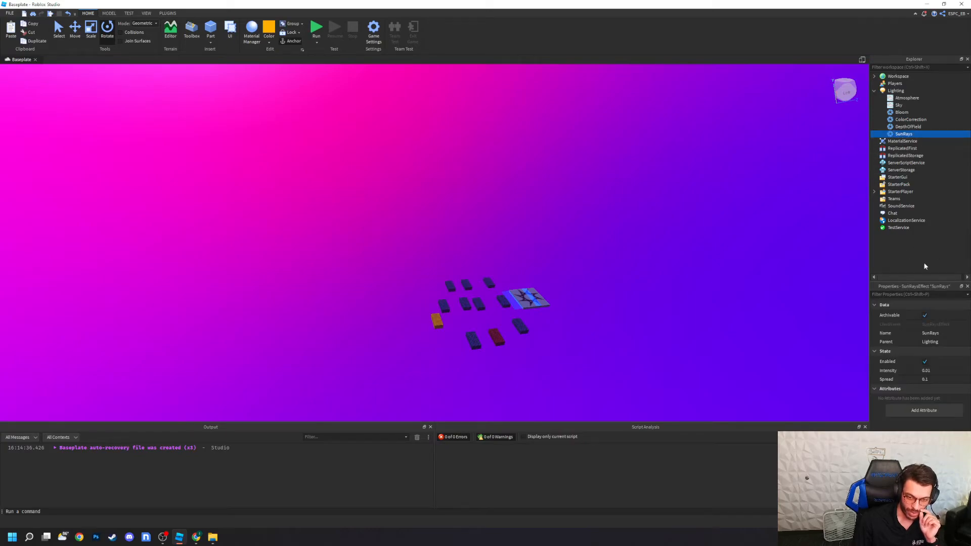
left_click(945, 371)
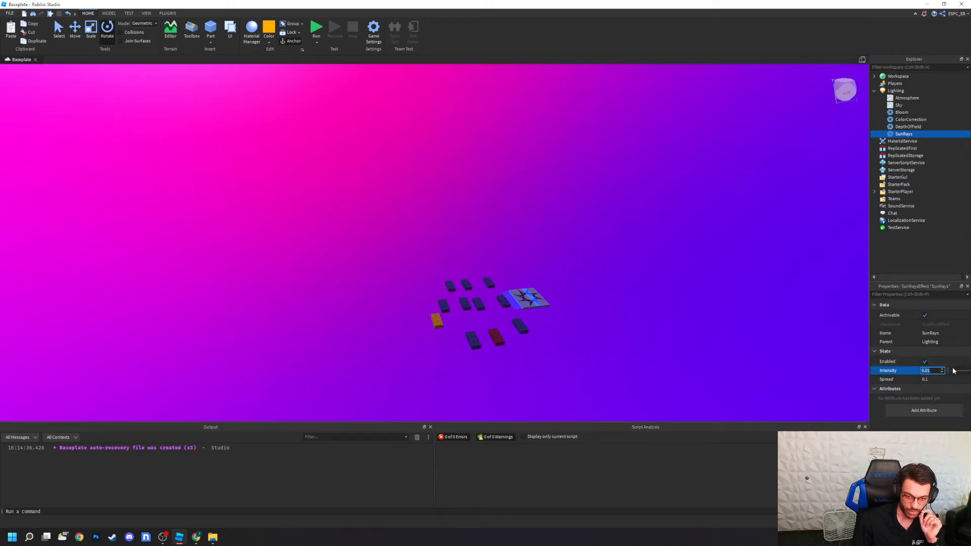
mouse_move(950, 372)
left_mouse_down()
mouse_move(968, 372)
mouse_move(947, 373)
mouse_move(965, 380)
mouse_move(953, 381)
left_mouse_up()
left_click(951, 380)
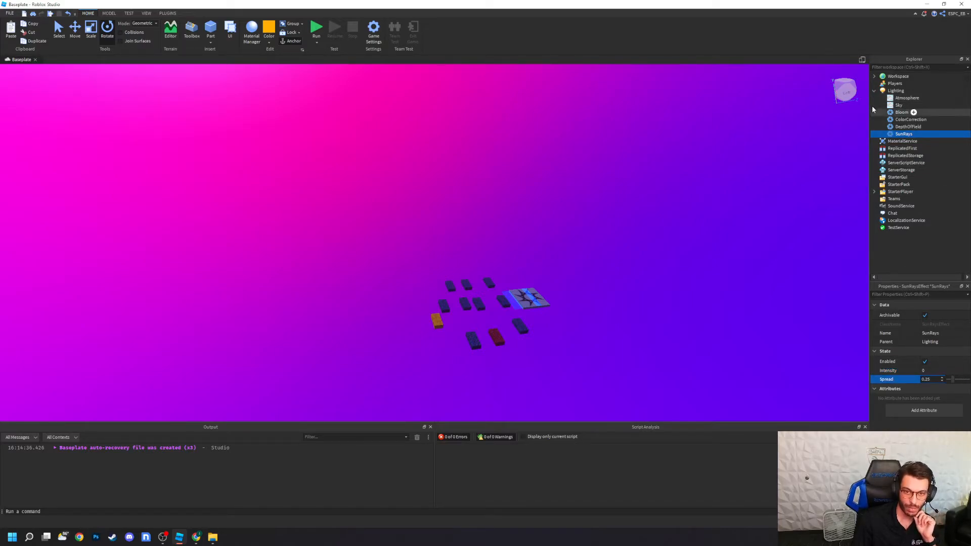
left_click(874, 90)
left_click(672, 246)
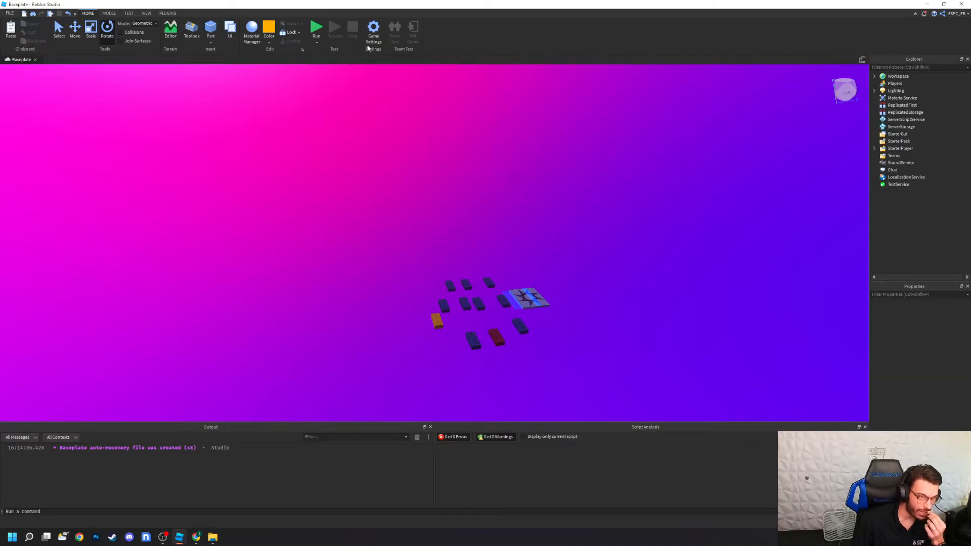
Step: Playtest the course by moving and jumping with the character from the spawn pad, and end the test
left_click(317, 43)
left_click(329, 48)
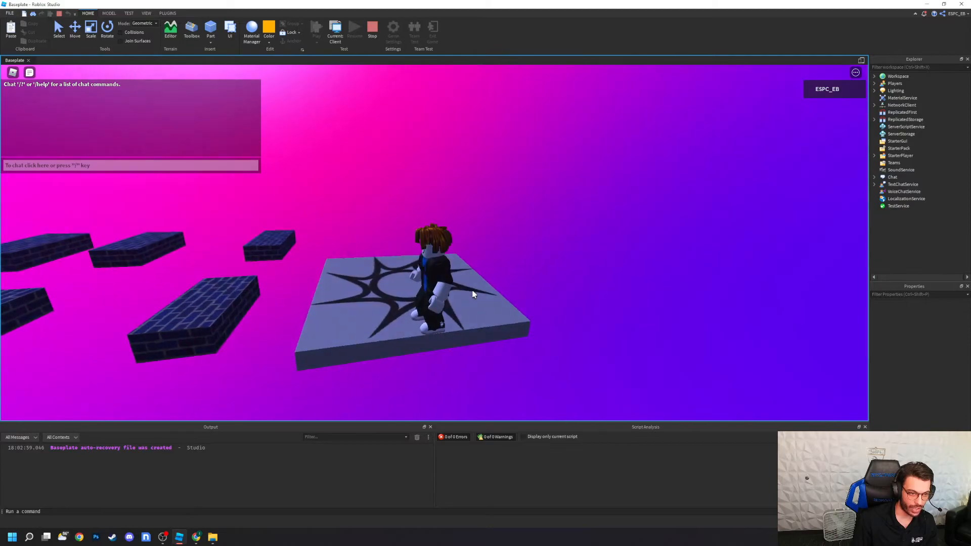
right_click_drag(473, 294, 473, 294)
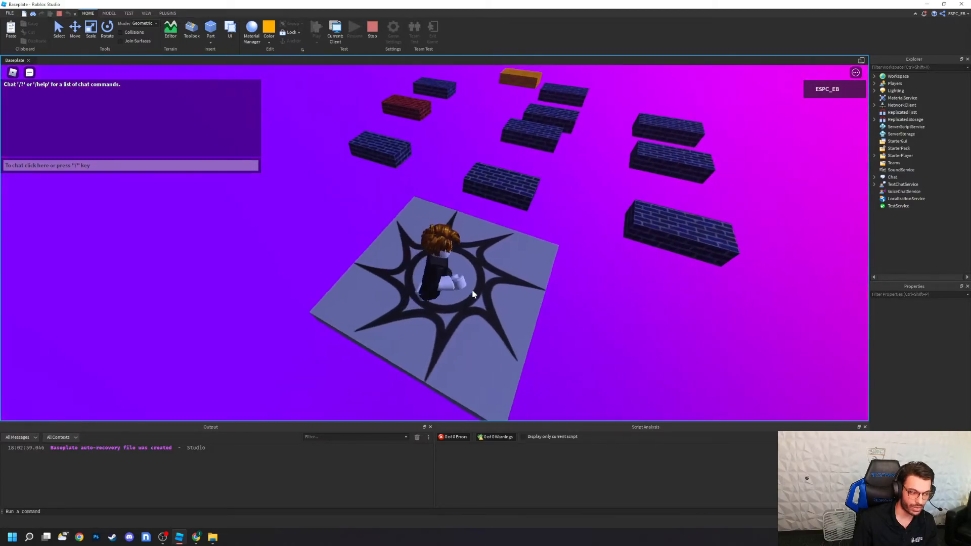
key("w")
key("space")
key("space")
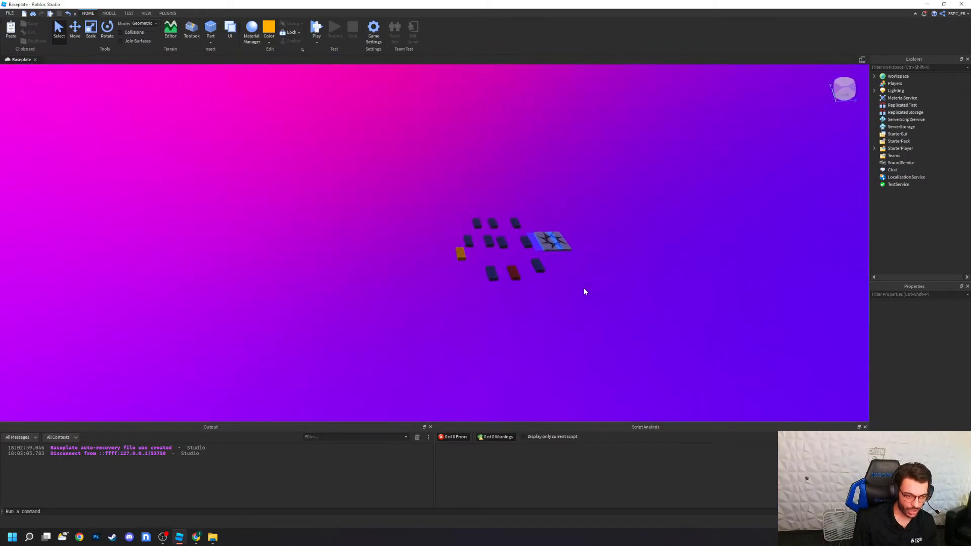
Step: Examine the contents of the Ck and Obby folders in the Workspace, collapse the tree, and clear the selection
left_click(875, 76)
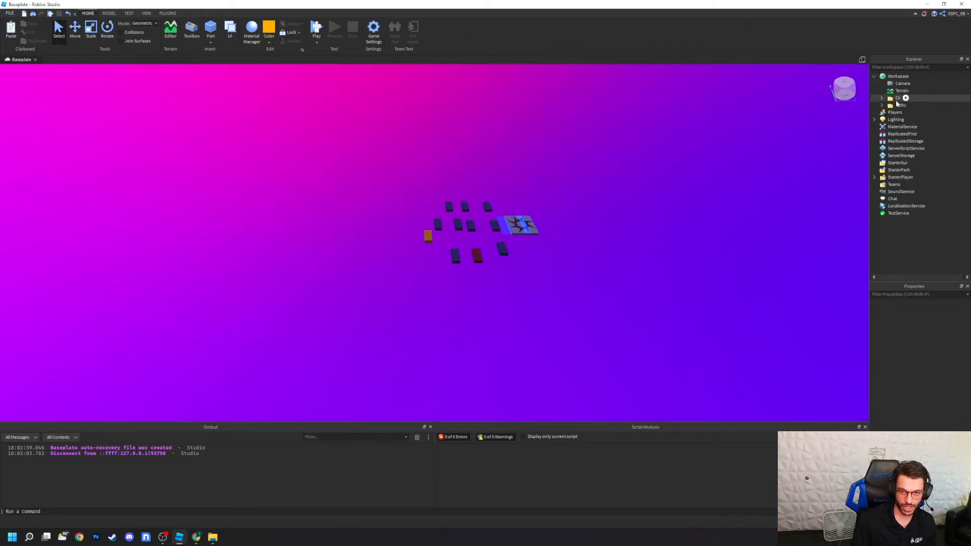
left_click(882, 98)
left_click(894, 98)
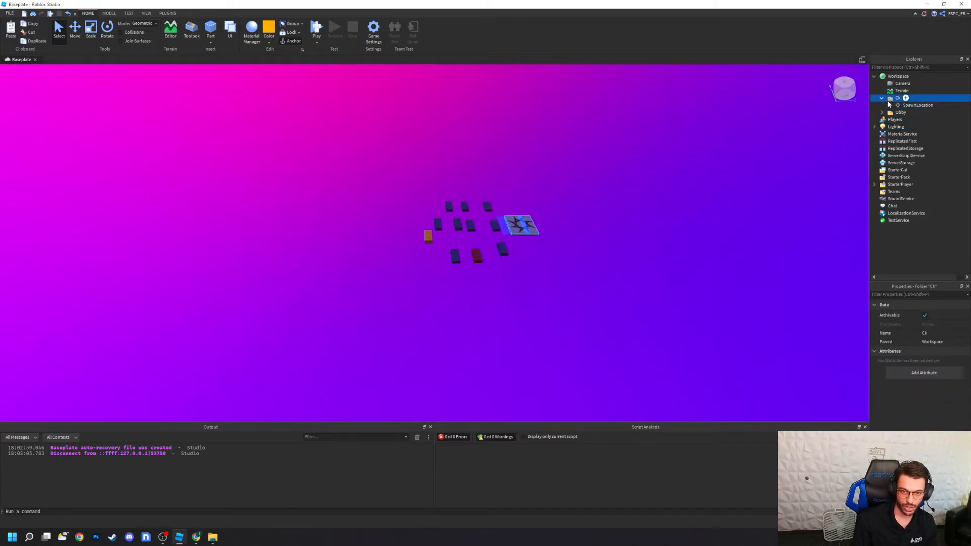
left_click(883, 112)
left_click(889, 120)
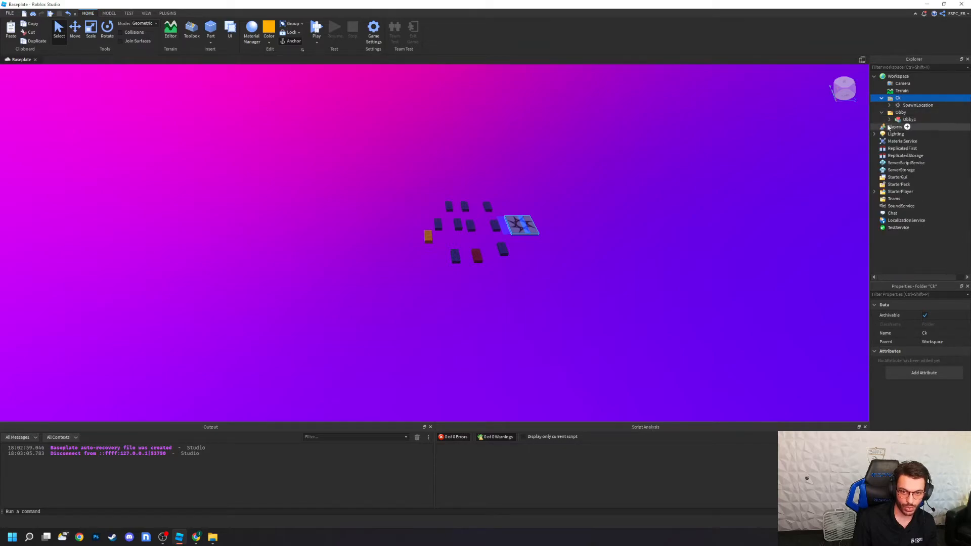
left_click(909, 119)
left_click(888, 105)
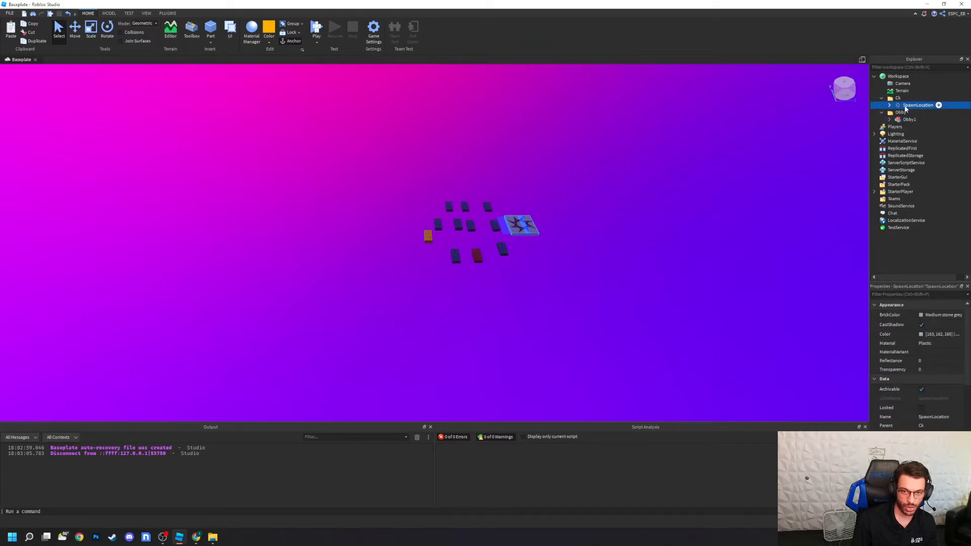
left_click(892, 100)
left_click(892, 114)
left_click(883, 113)
left_click(882, 98)
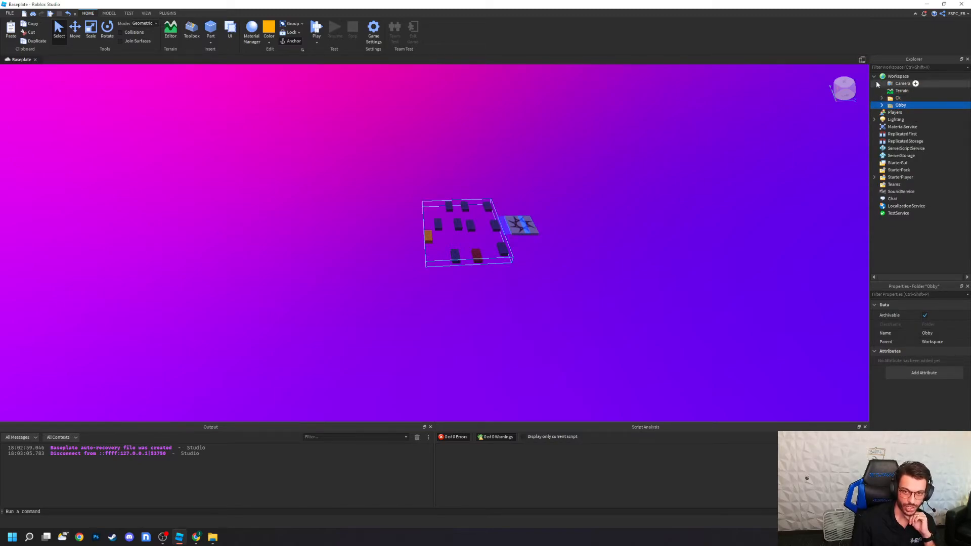
left_click(874, 76)
left_click(679, 214)
right_click_drag(599, 273, 599, 273)
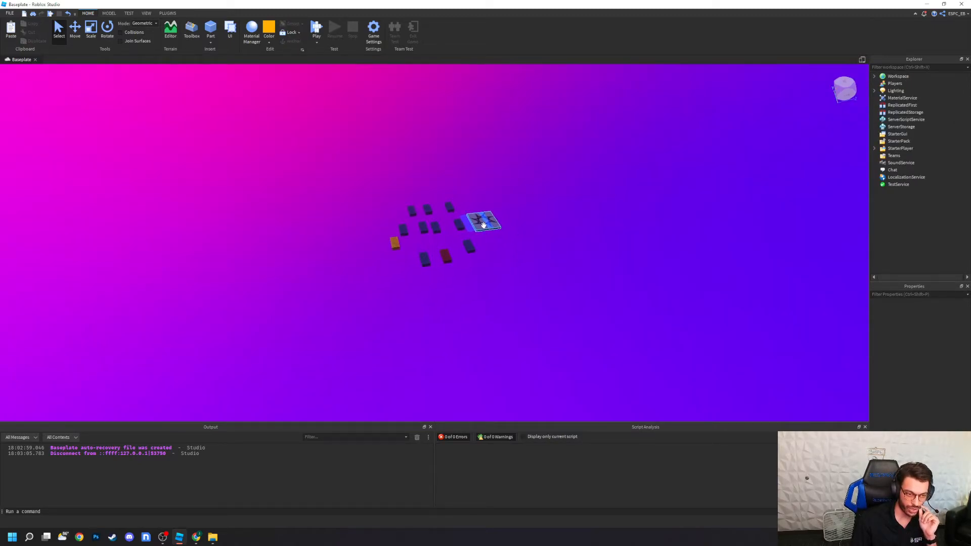
left_click(481, 224)
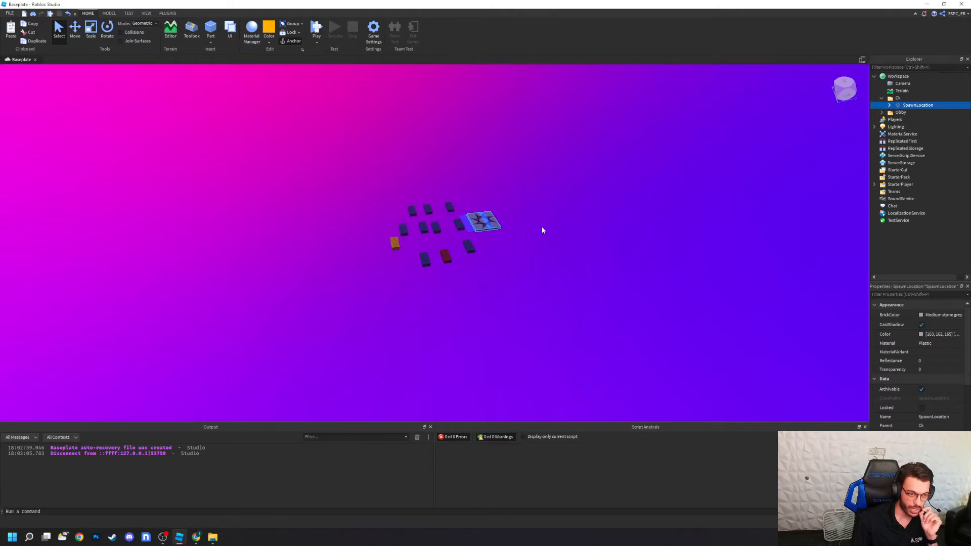
left_click(560, 362)
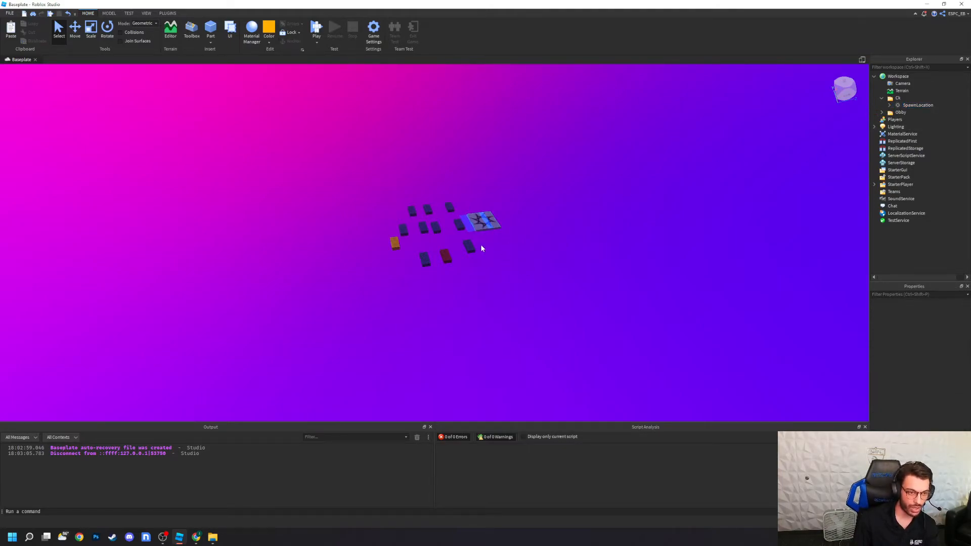
scroll(515, 247, "up", 8)
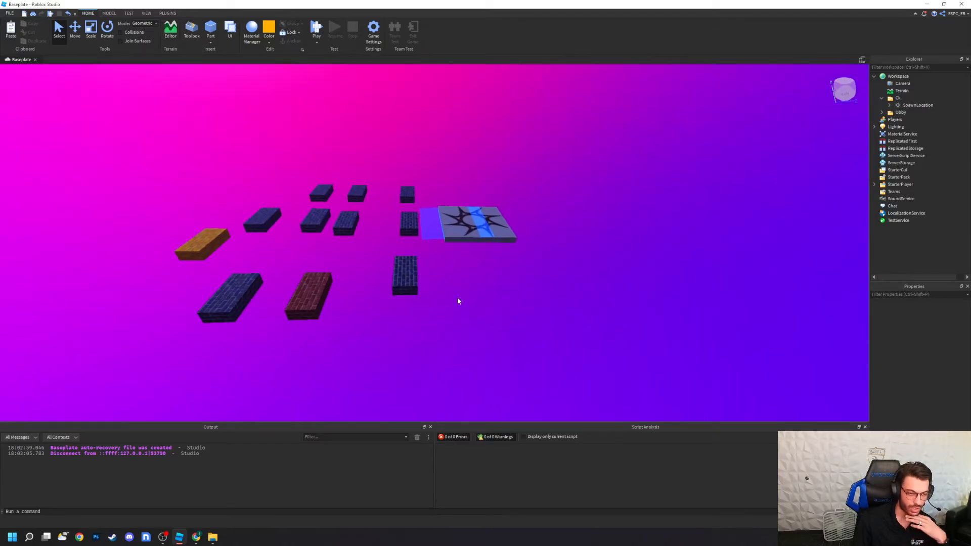
Step: Expand the Obby folder and its Obby1 model, and select the first part in the list
left_click(899, 113)
left_click(882, 112)
left_click(890, 119)
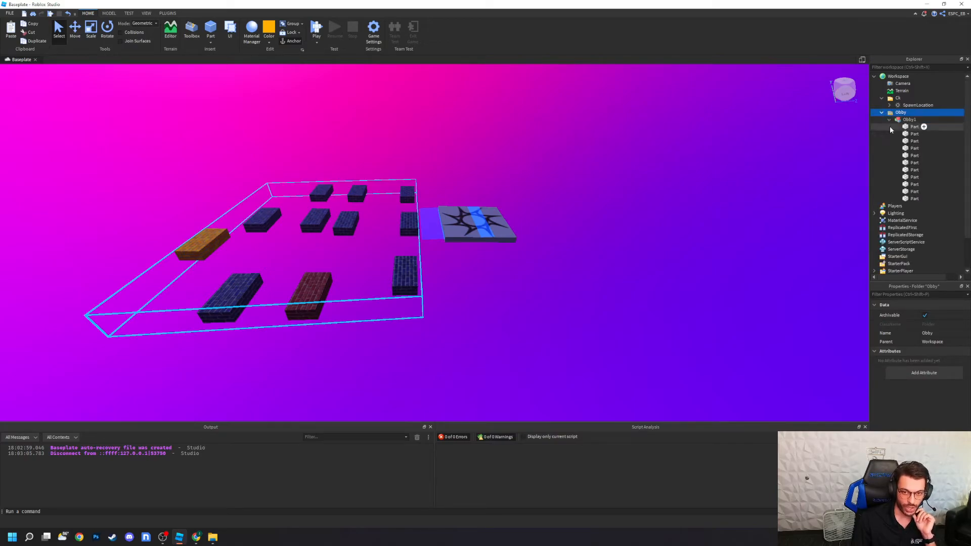
left_click(911, 127)
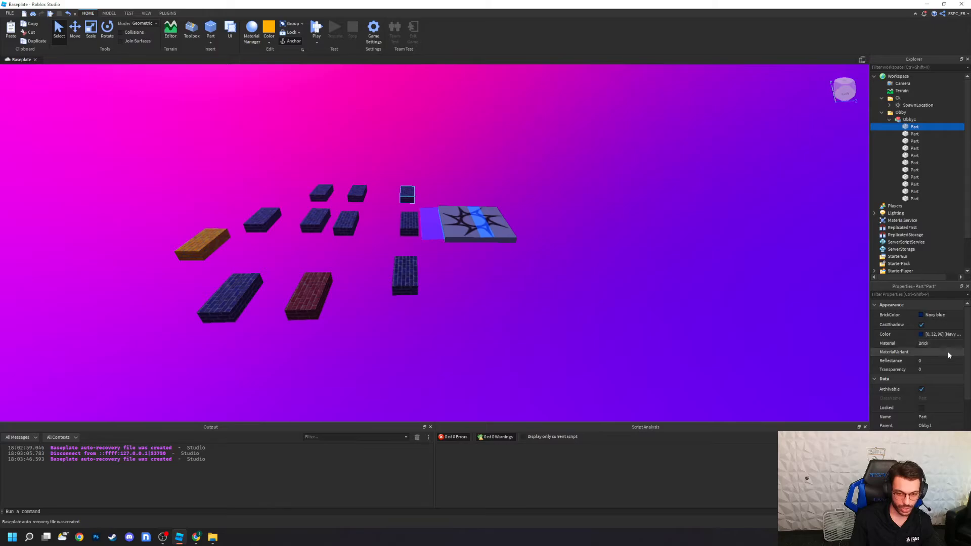
Step: Try a Transparency of 1 on the selected part, reset it to 0, and switch its Locked property on and off
left_click(939, 369)
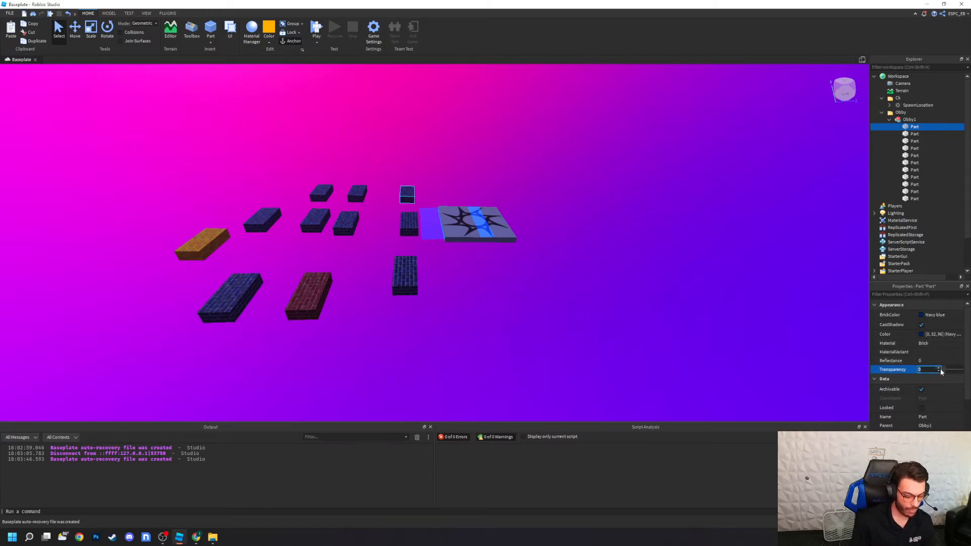
type("1")
key("Return")
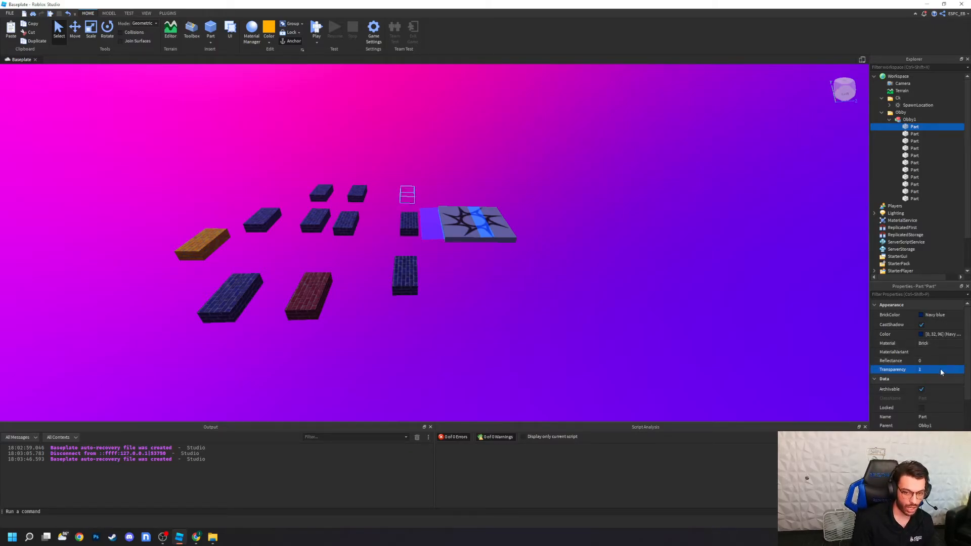
left_click(940, 371)
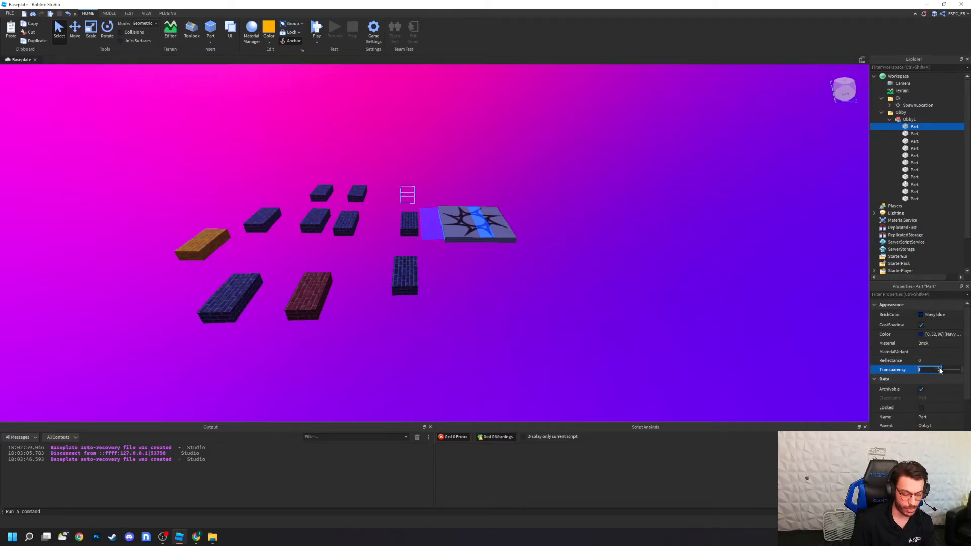
type("0")
key("Return")
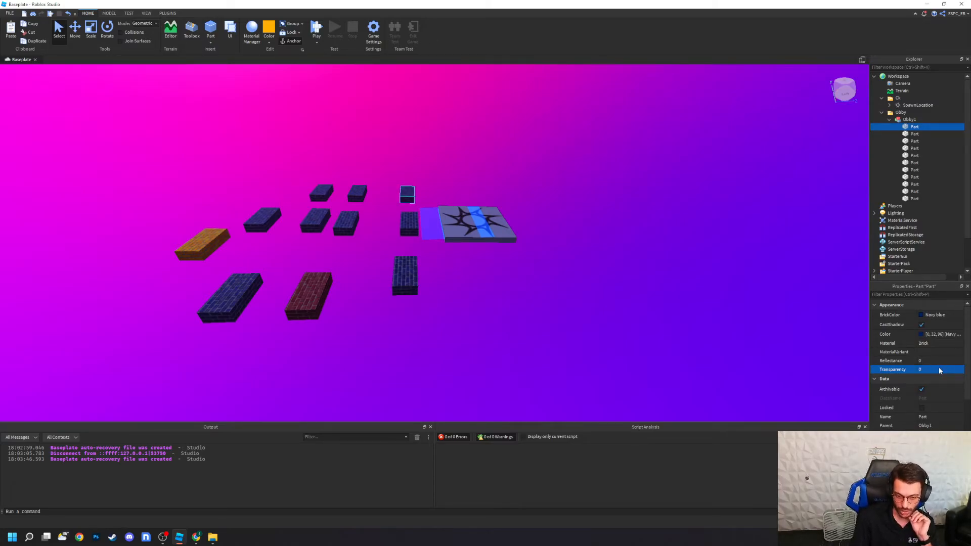
left_click(921, 409)
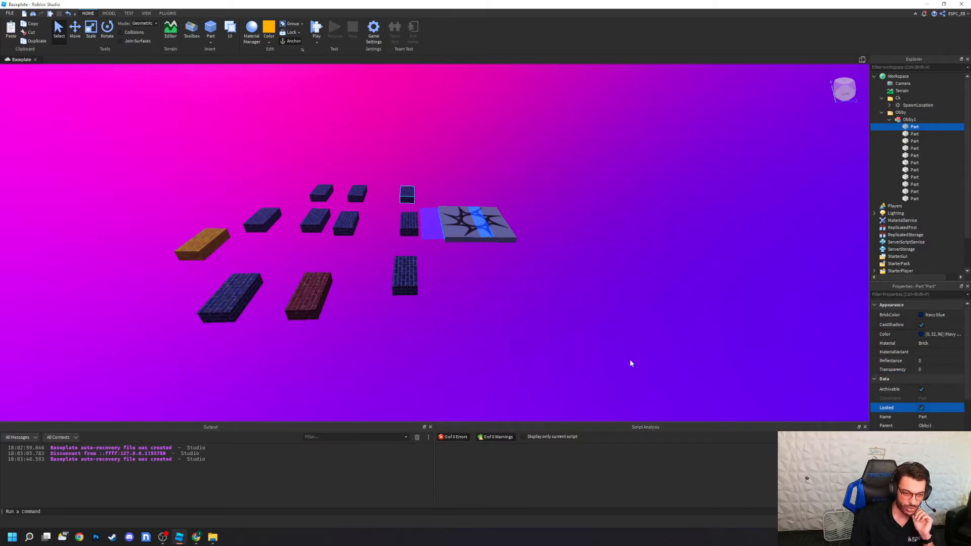
left_click(921, 409)
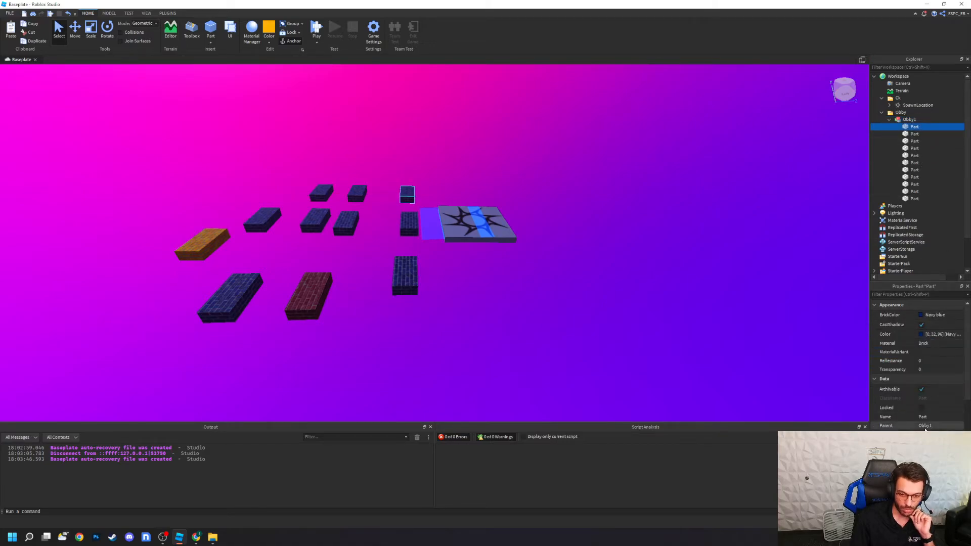
Step: Examine the part's Data and Transform properties, including its individual Size values, without changing them
scroll(926, 429, "down", 2)
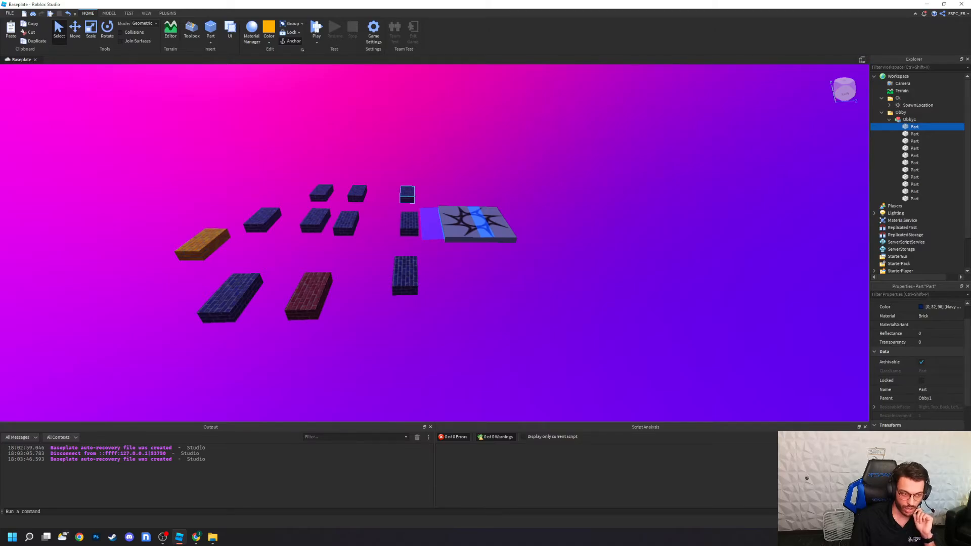
scroll(930, 425, "down", 1)
left_click(932, 416)
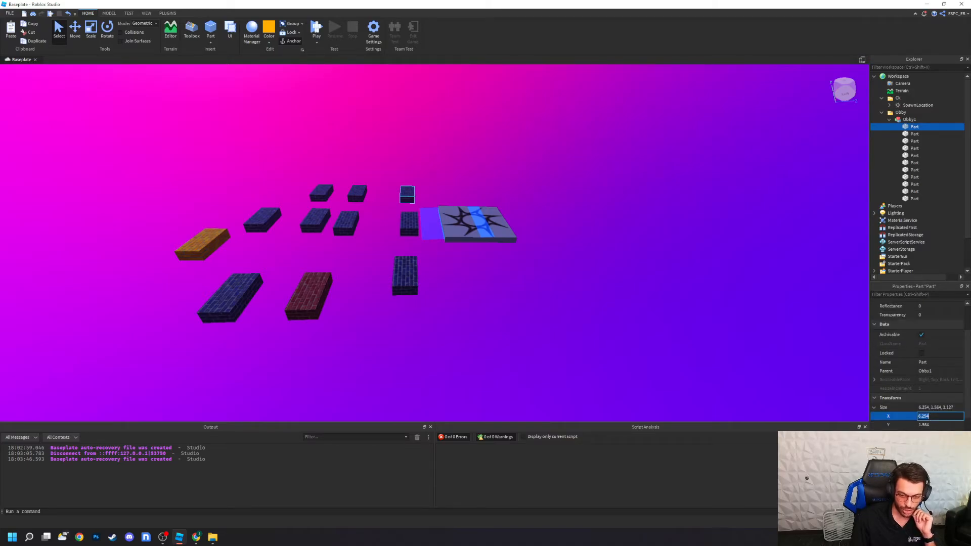
key("Escape")
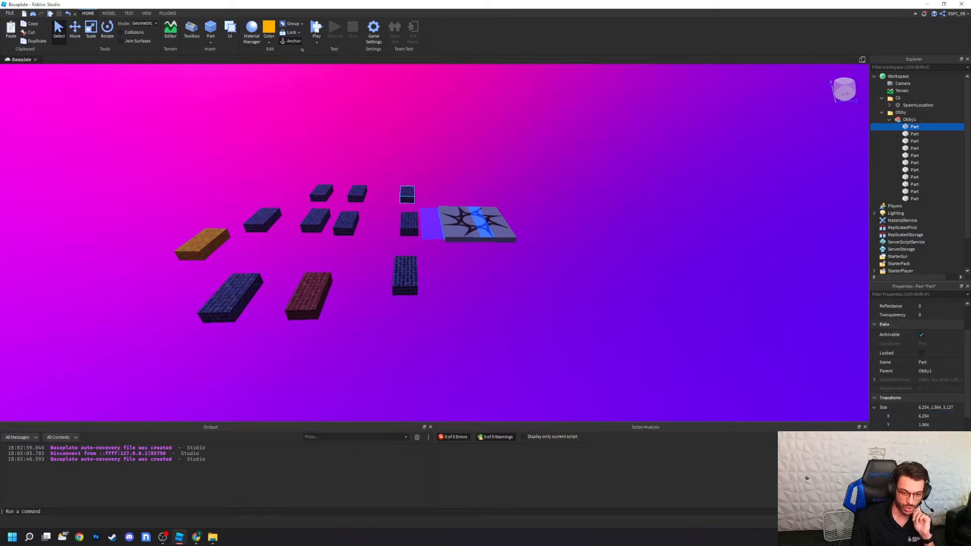
scroll(932, 415, "down", 2)
left_click(933, 414)
key("Escape")
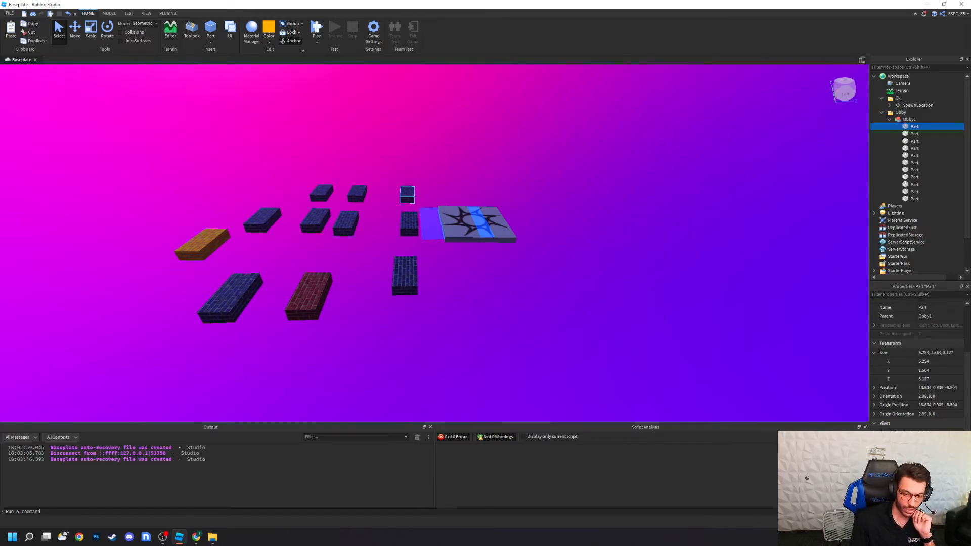
Step: Switch the part's Anchored property off and back on, and try a different Shape before returning it to Block
scroll(916, 364, "down", 3)
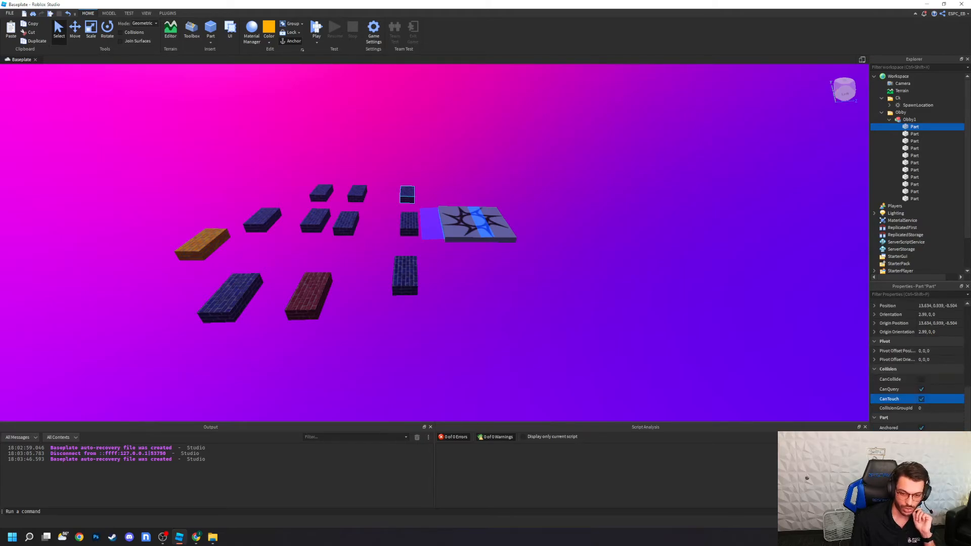
left_click(921, 427)
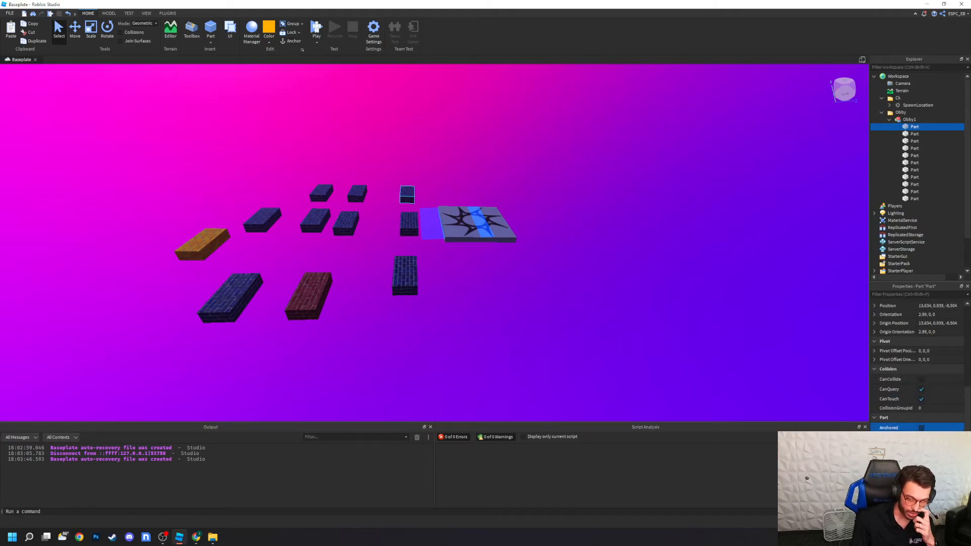
left_click(922, 427)
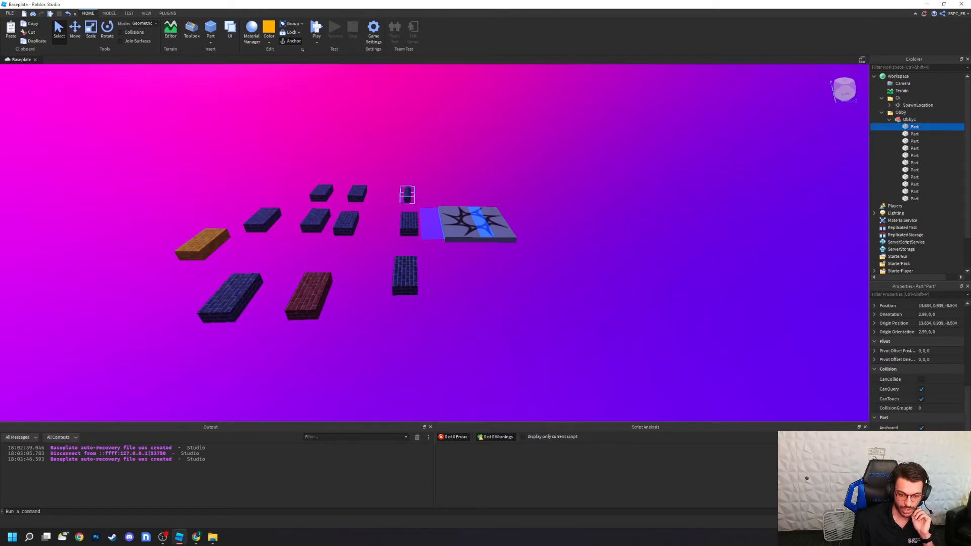
left_click(931, 492)
scroll(931, 483, "down", 2)
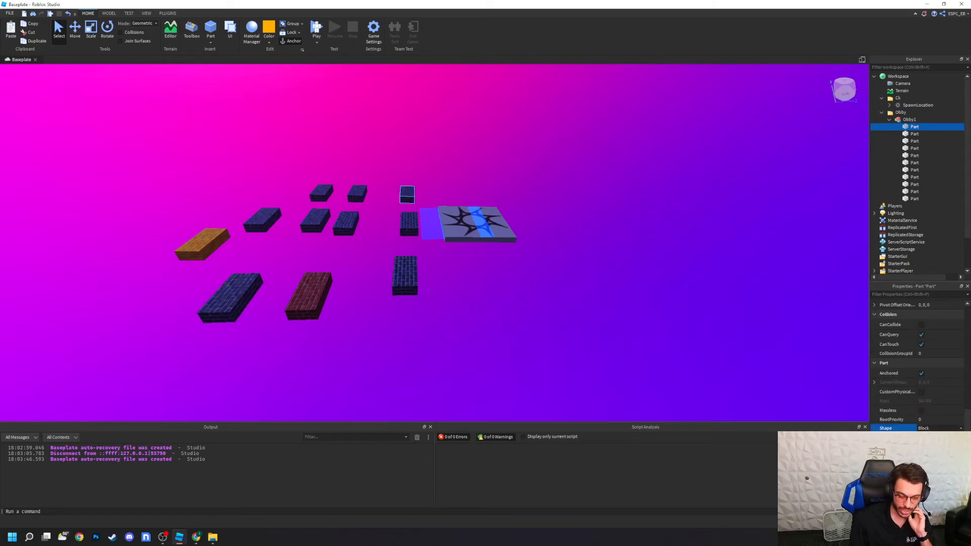
left_click(875, 438)
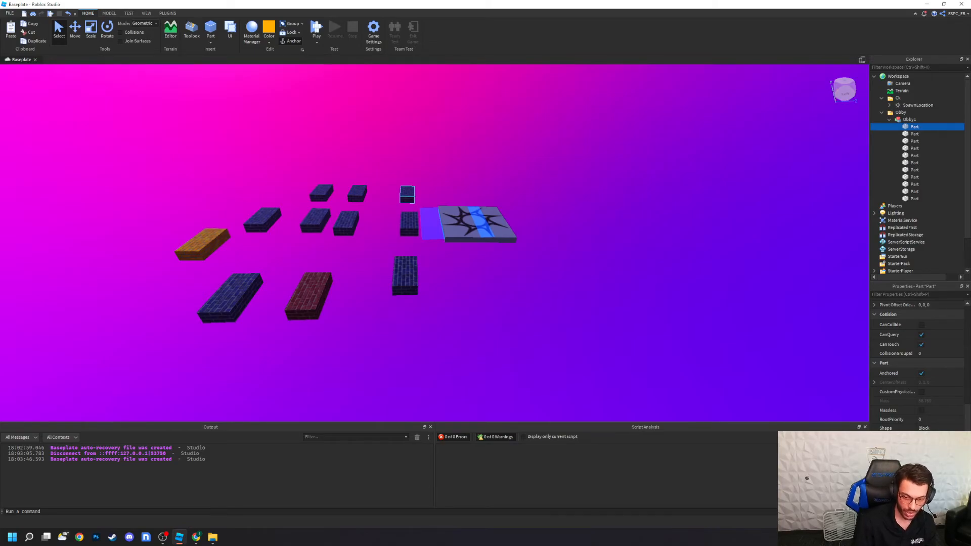
Step: Run and stop the simulation without a player character, and turn off Anchored for the selected part
left_click(328, 67)
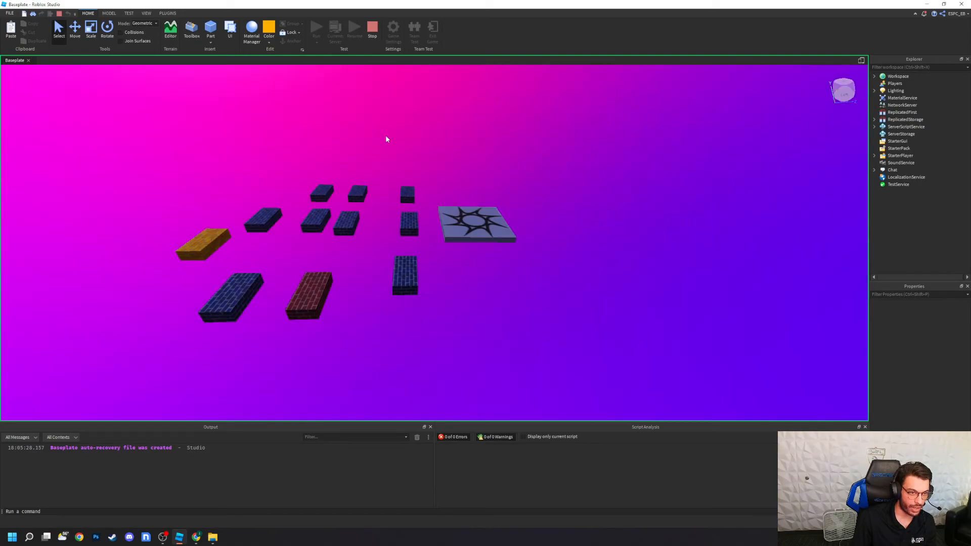
left_click(374, 26)
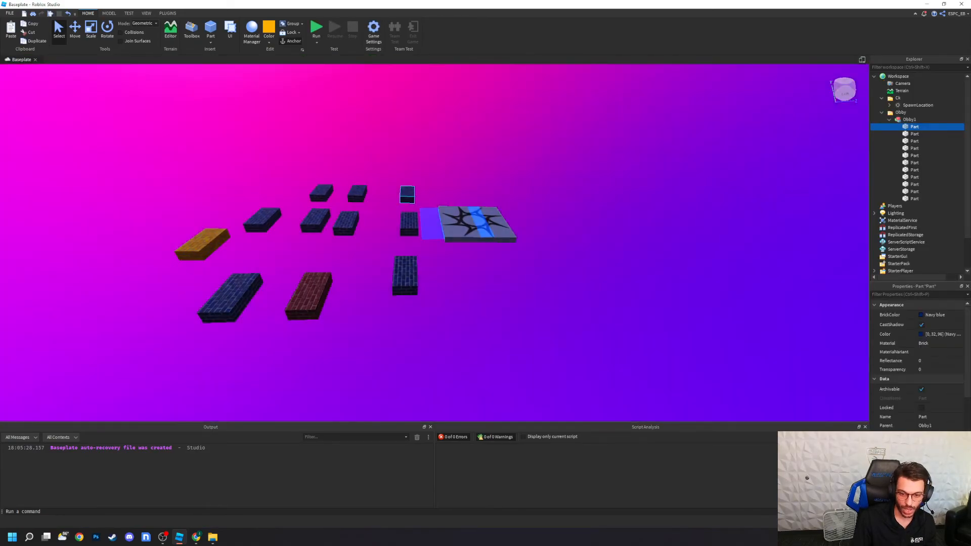
scroll(900, 364, "down", 5)
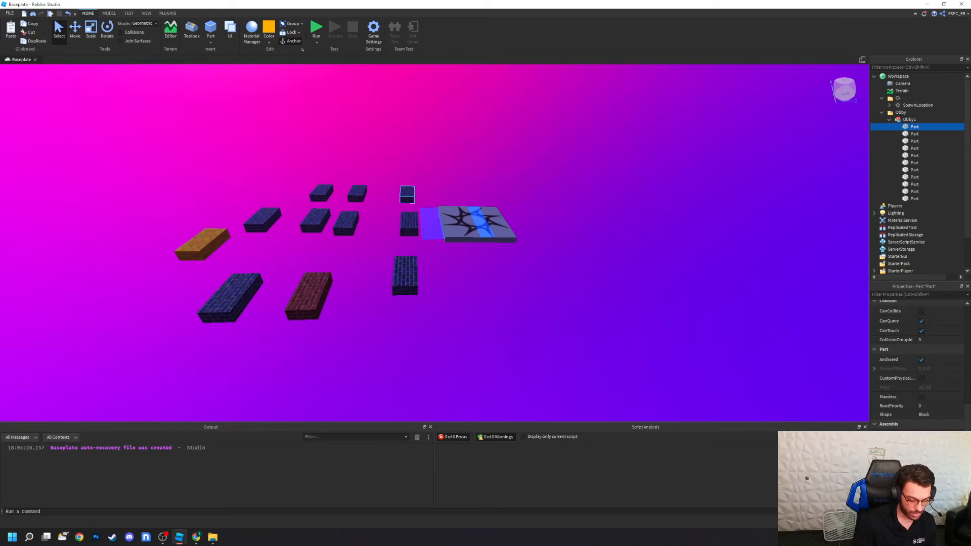
left_click(922, 360)
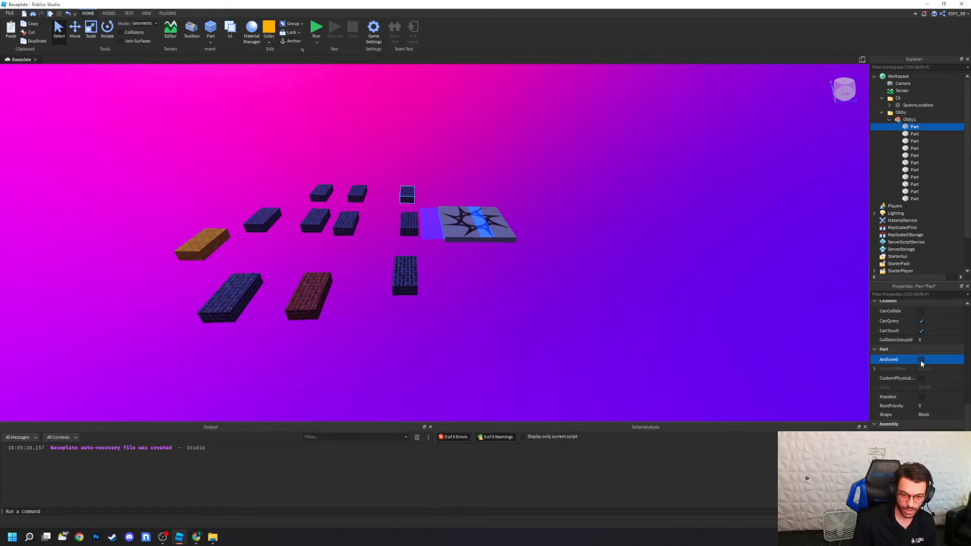
Step: Run the simulation to observe how the unanchored part behaves among the other platforms, and end the test
left_click(320, 44)
left_click(321, 60)
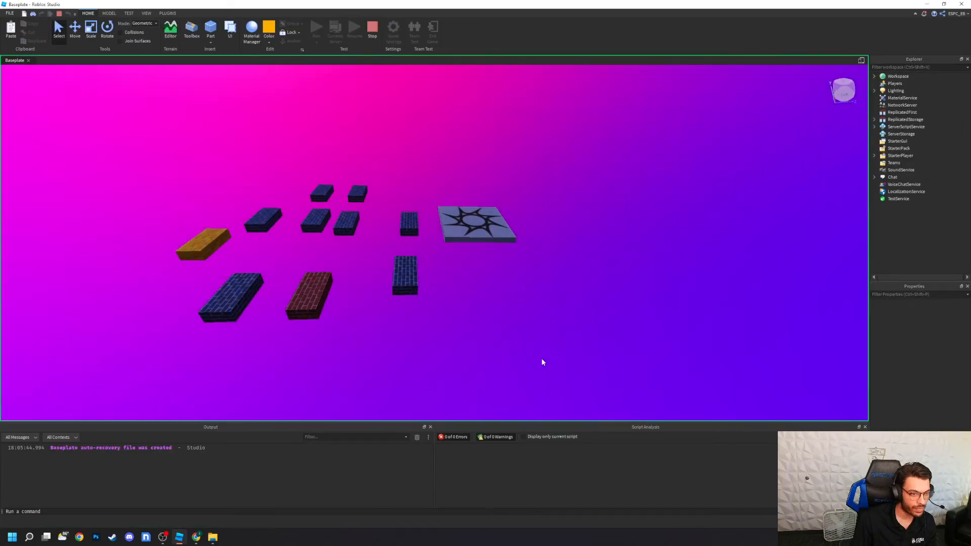
right_click_drag(483, 324, 483, 322)
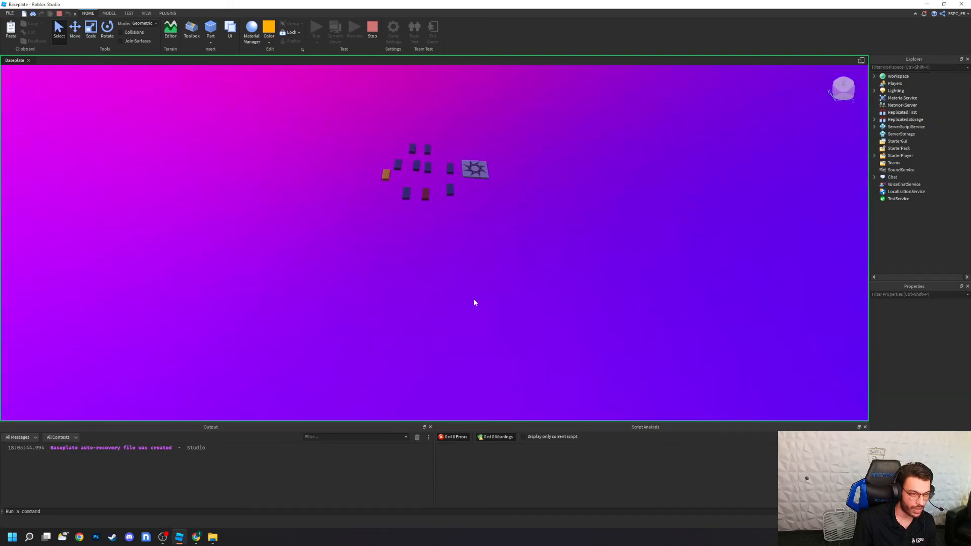
left_click(373, 29)
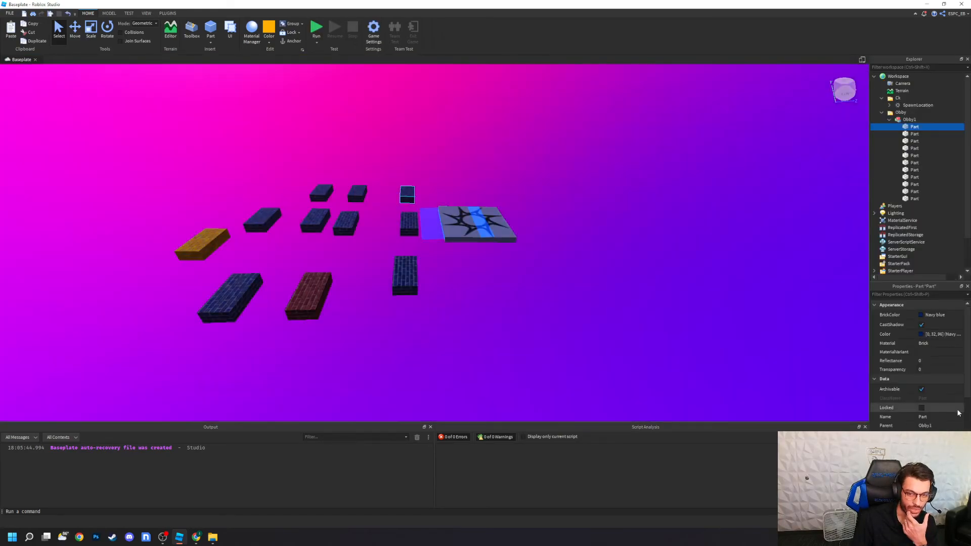
Step: Check the part's physics properties, run the simulation once more while looking around the course, and stop it
scroll(918, 364, "down", 2)
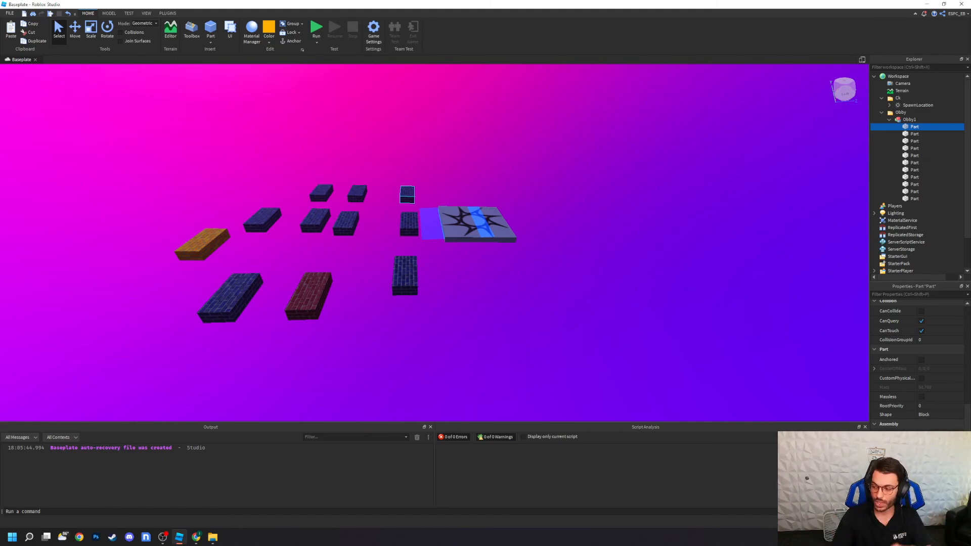
left_click(322, 30)
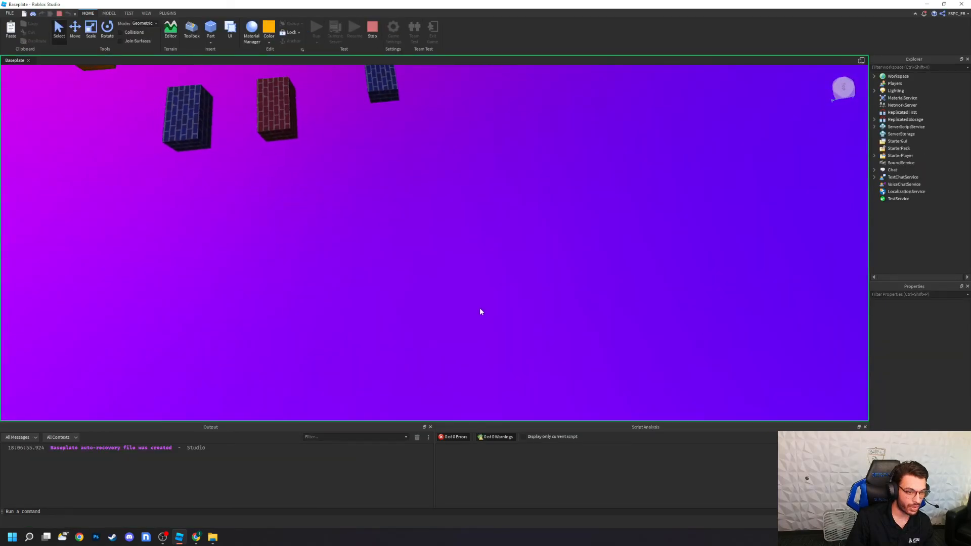
right_click_drag(480, 309, 480, 309)
right_click_drag(459, 204, 450, 236)
left_click(372, 29)
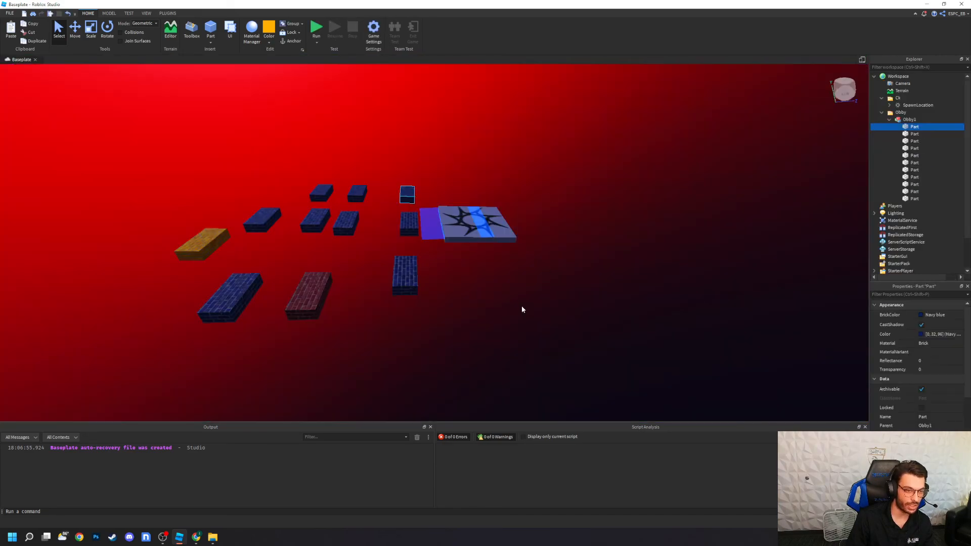
Step: Collapse the Obby1 model and the Obby and Ck folders, and clear the selection
scroll(918, 365, "down", 10)
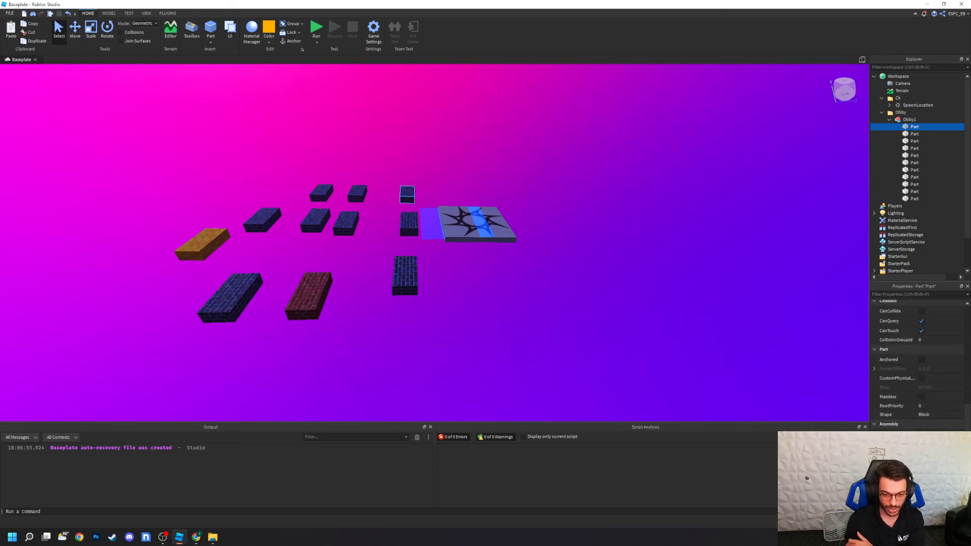
left_click(889, 119)
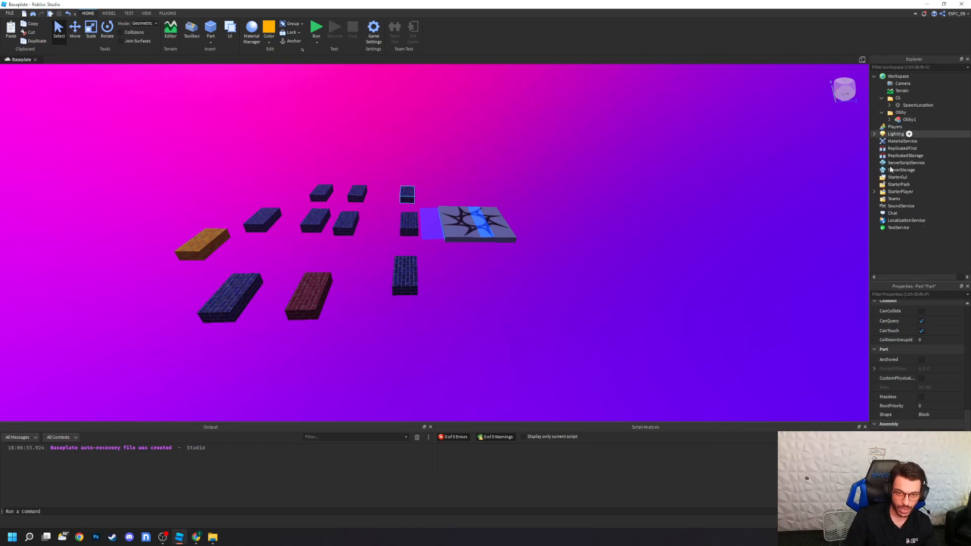
left_click(882, 112)
left_click(882, 98)
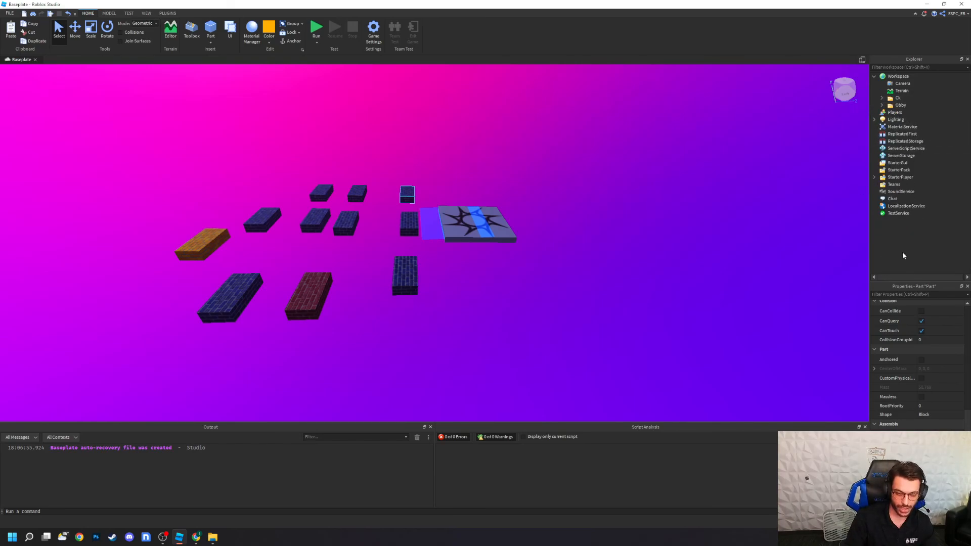
scroll(650, 290, "down", 3)
left_click(660, 274)
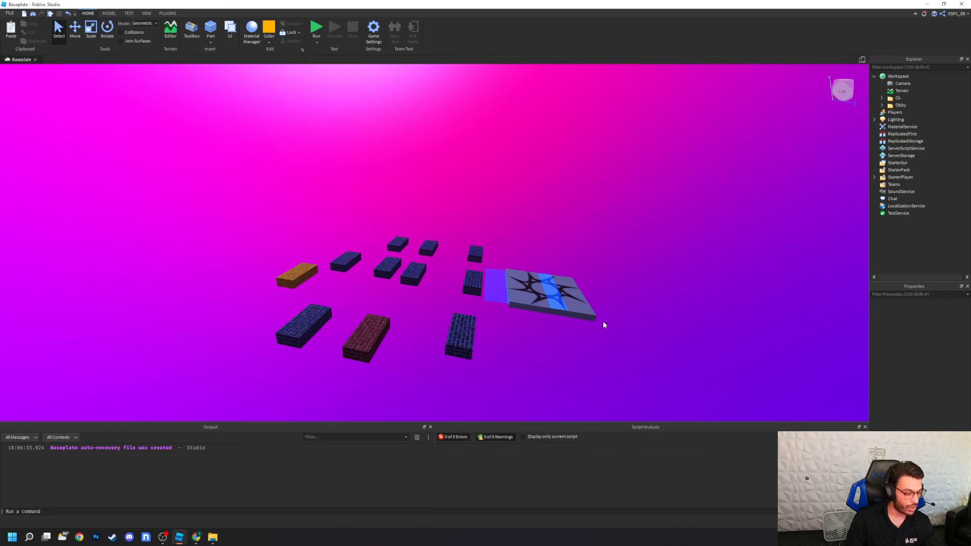